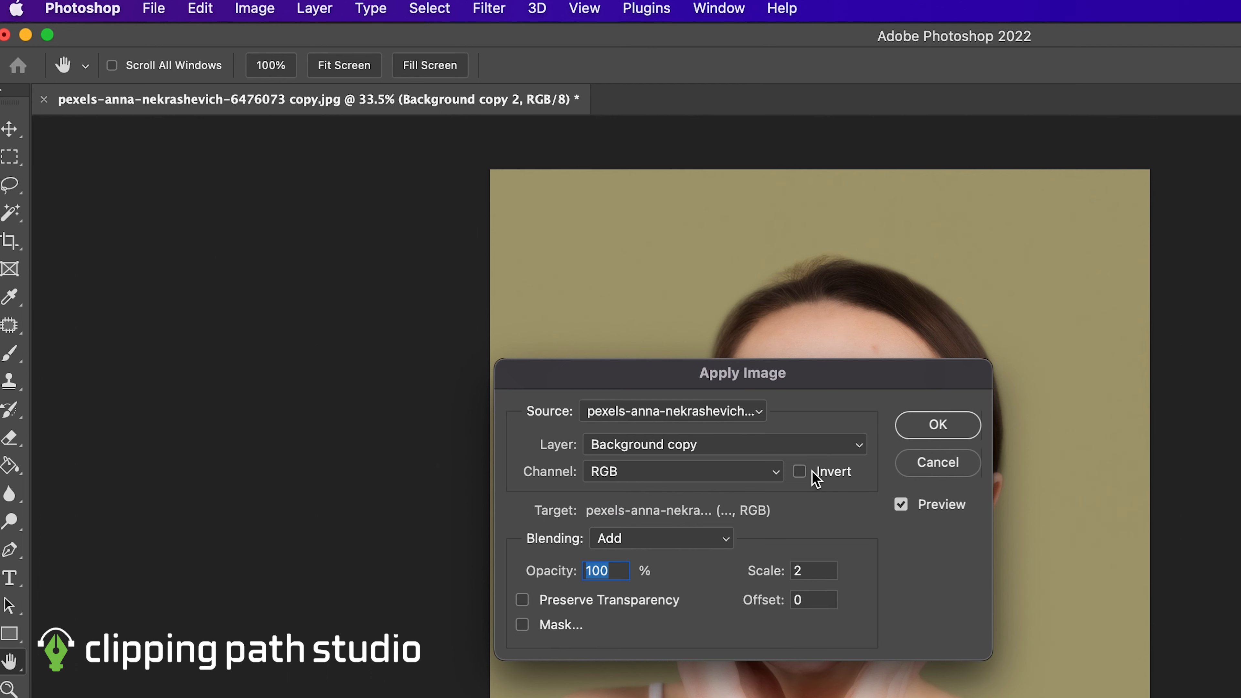
# Step: Apply the inverted Background copy image to Background copy 2 with Add blending at scale 2, and set that layer's blending mode to Linear Light
pyautogui.click(821, 476)
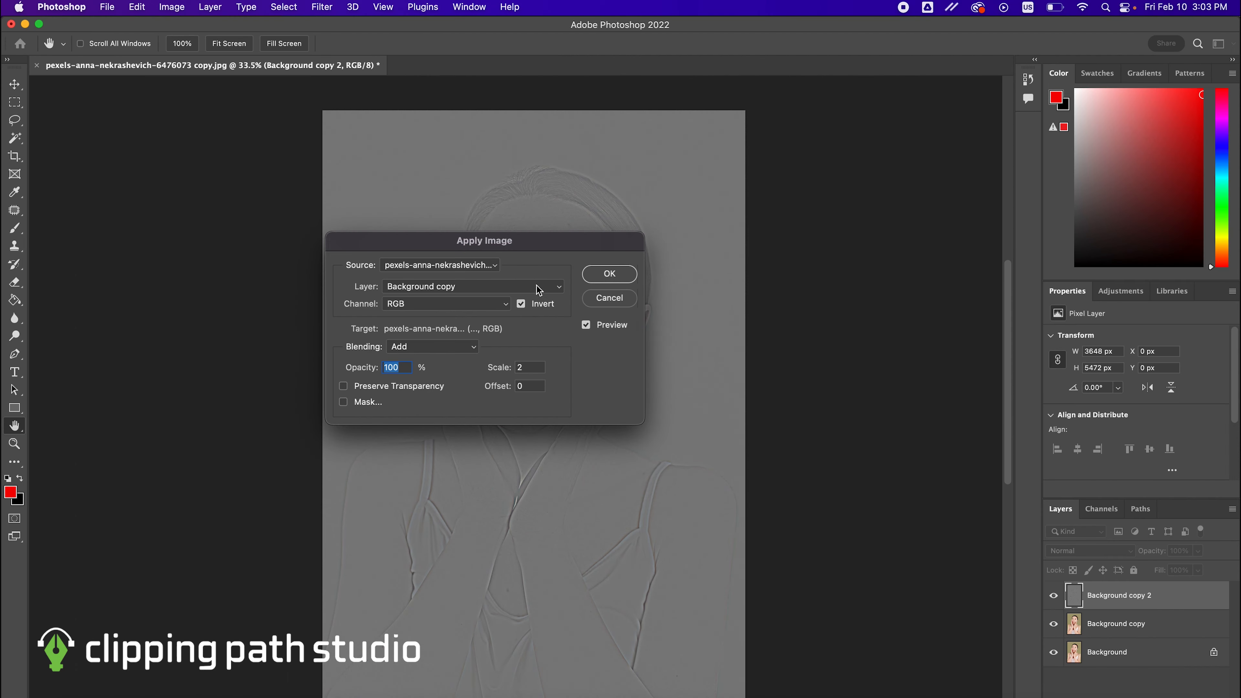
pyautogui.moveTo(521, 239); pyautogui.dragTo(863, 245)
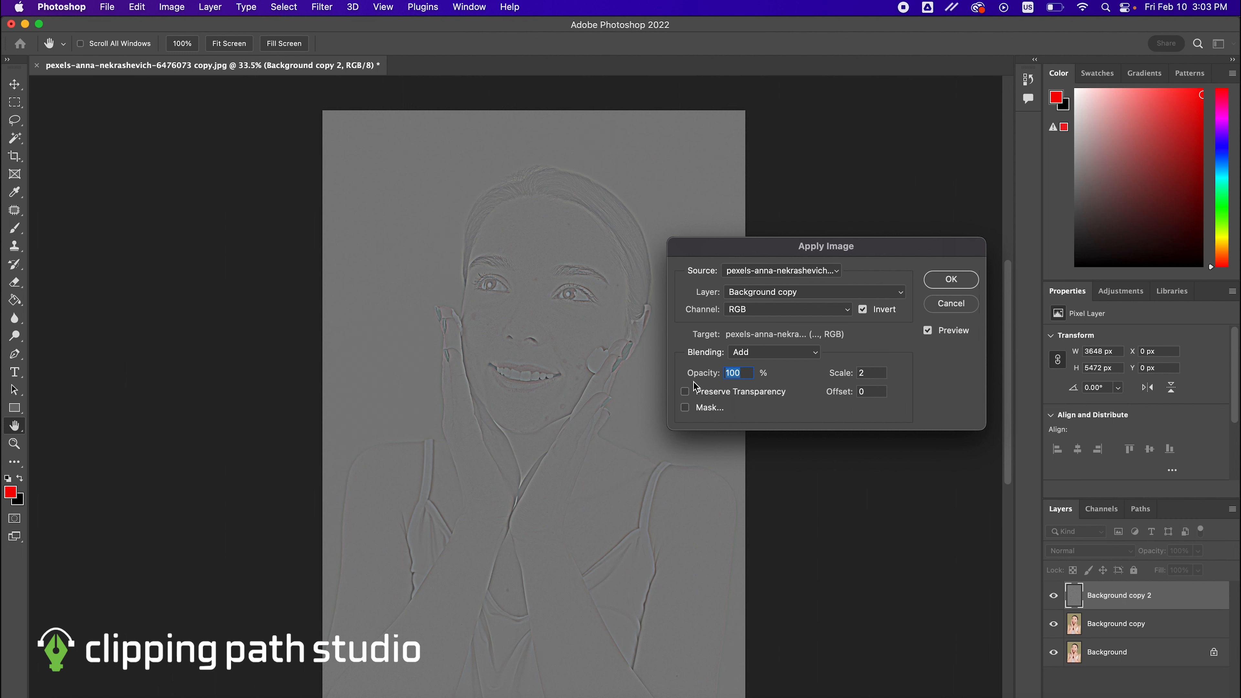
pyautogui.click(950, 280)
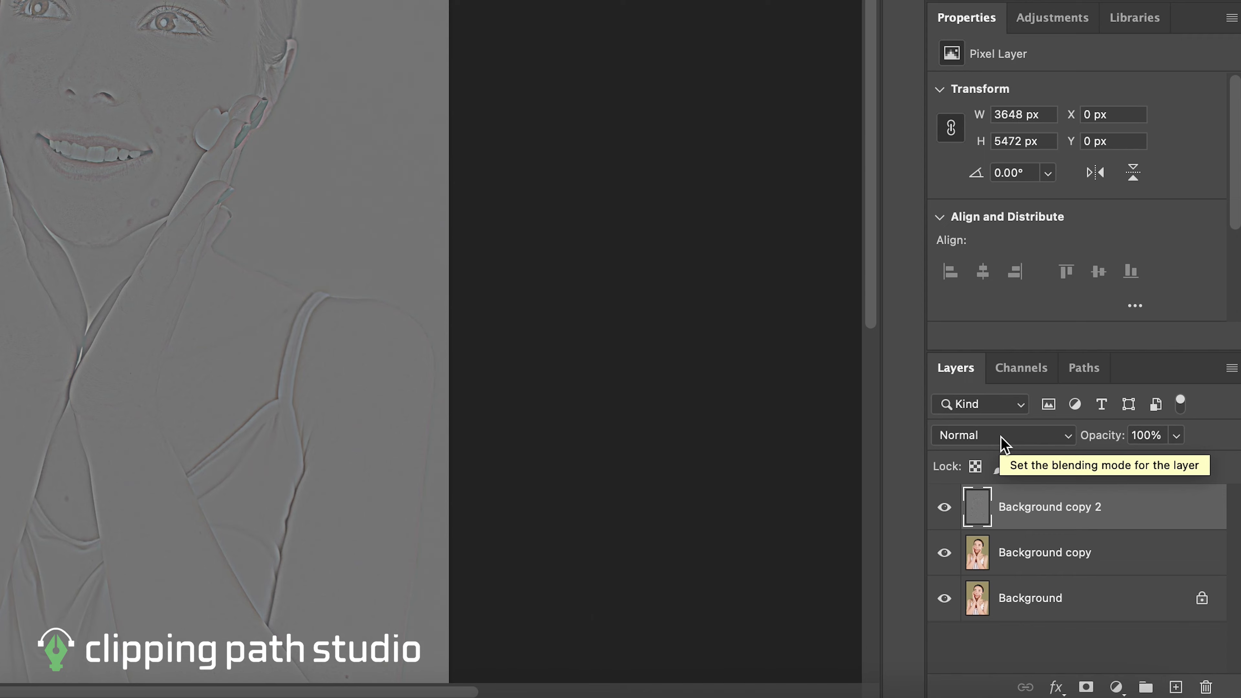
pyautogui.click(1005, 442)
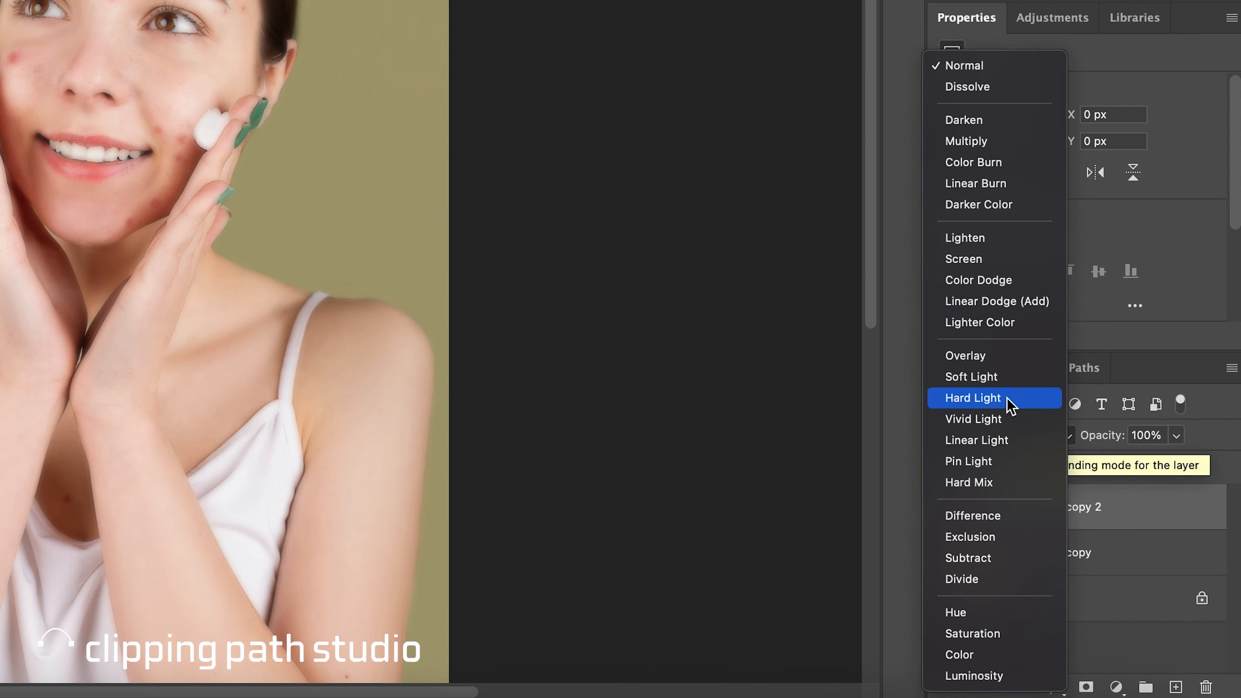
pyautogui.click(1007, 442)
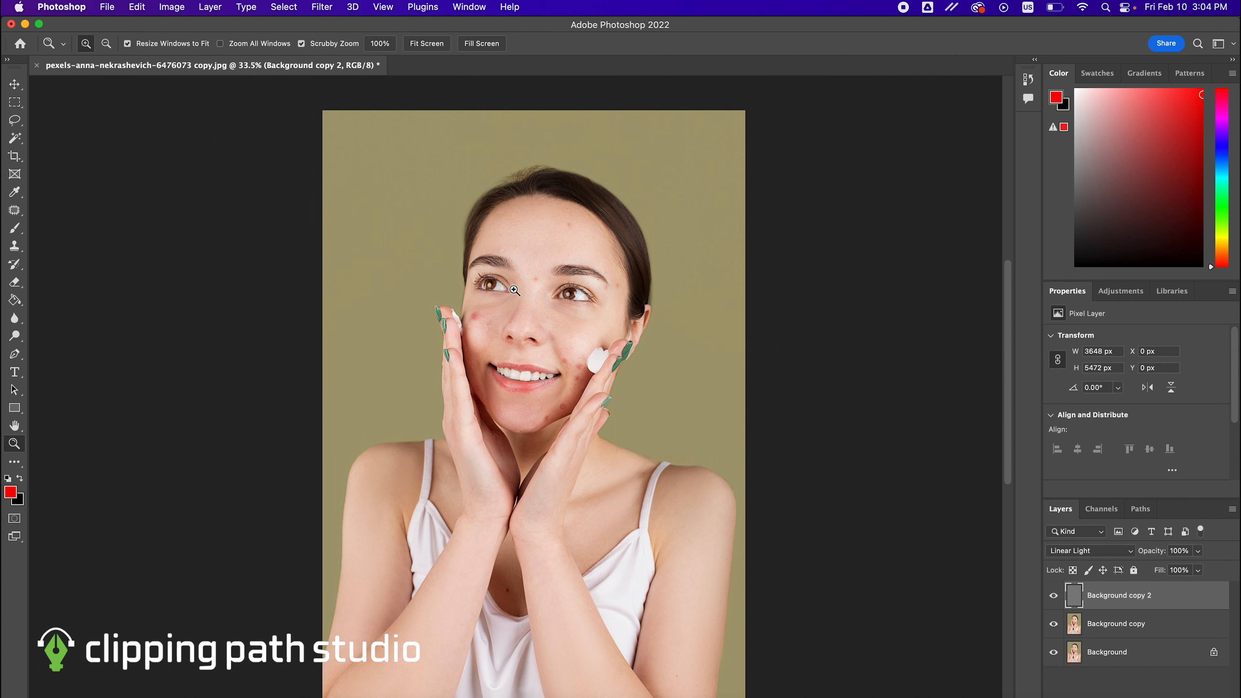
# Step: Use the Patch tool to replace the blemish textures between the eyebrows and on the upper forehead with nearby clear skin
pyautogui.click(527, 318)
pyautogui.click(528, 317)
pyautogui.click(528, 317)
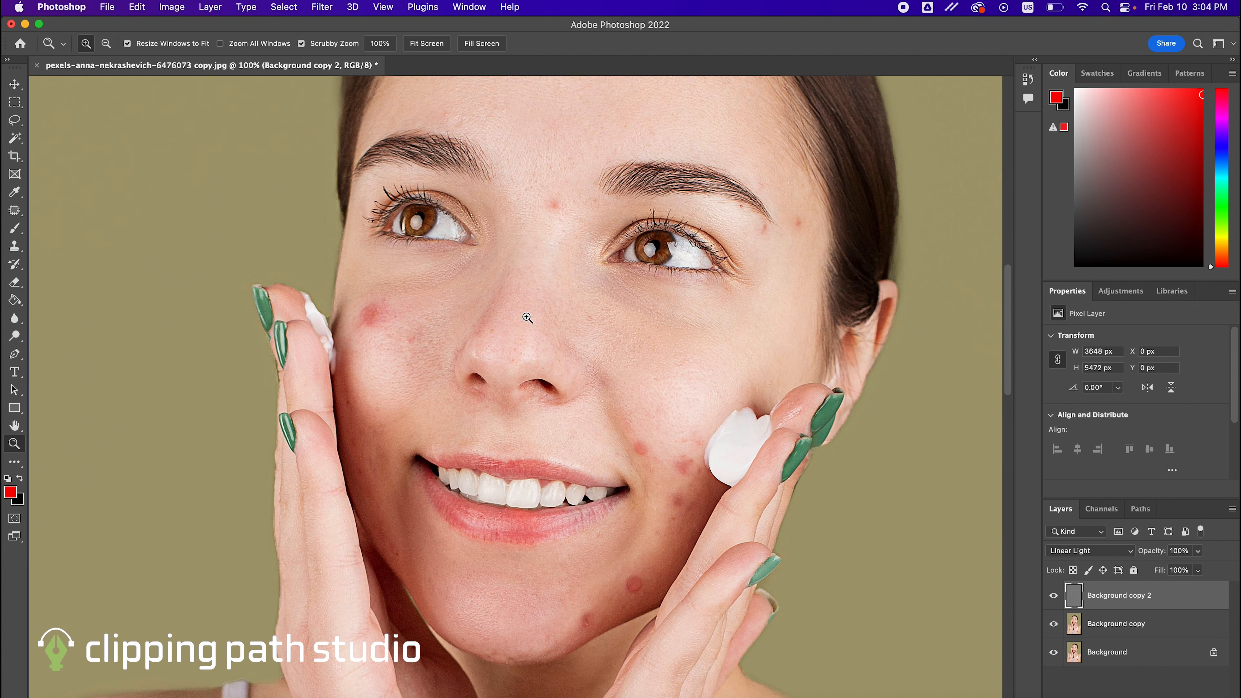
pyautogui.scroll(6, 528, 318)
pyautogui.hscroll(-2, 527, 318)
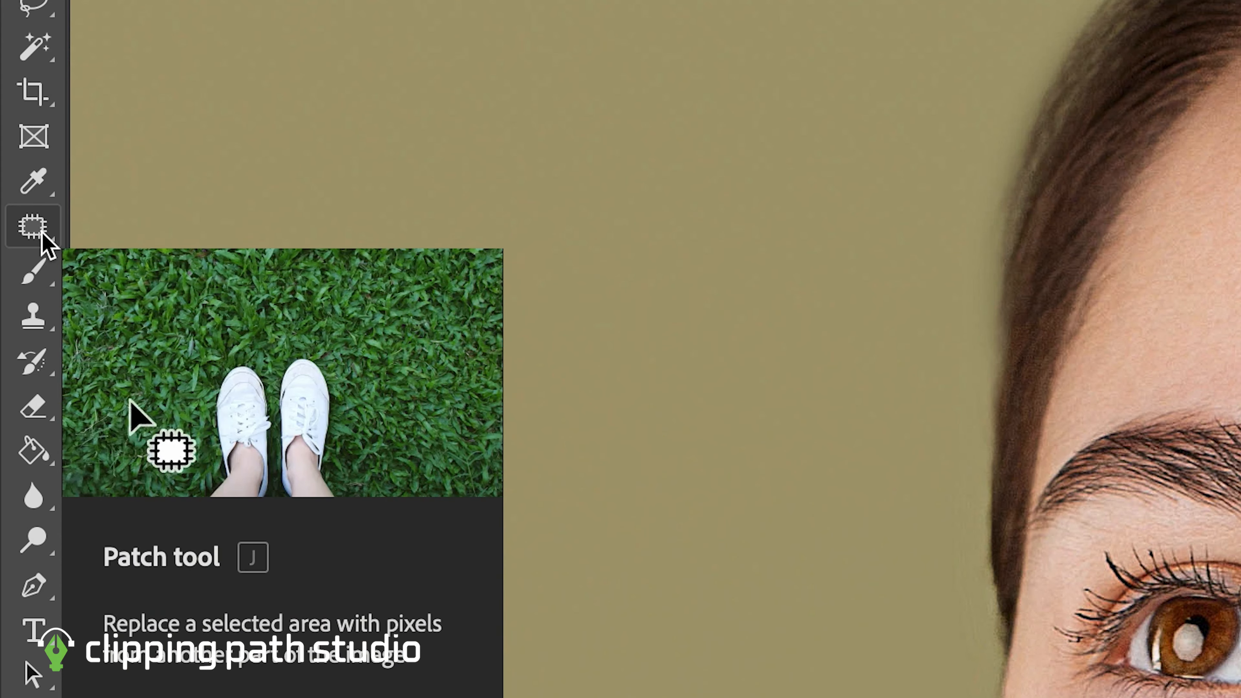
pyautogui.click(18, 213)
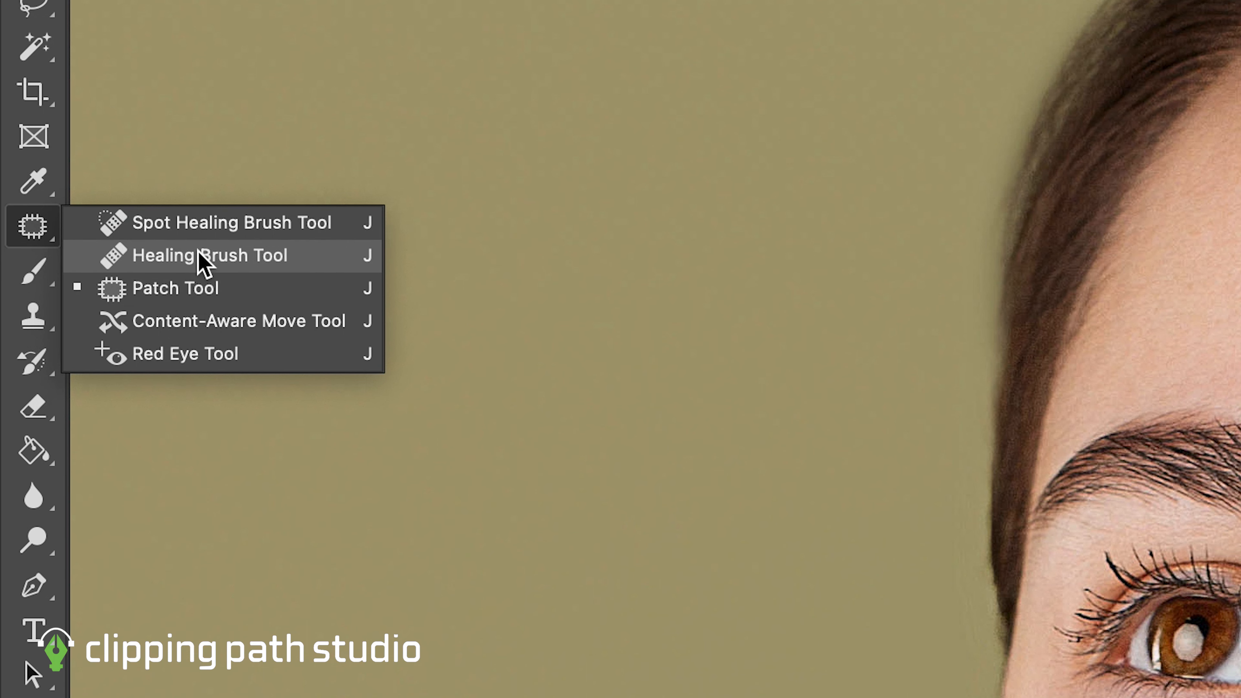
pyautogui.click(152, 293)
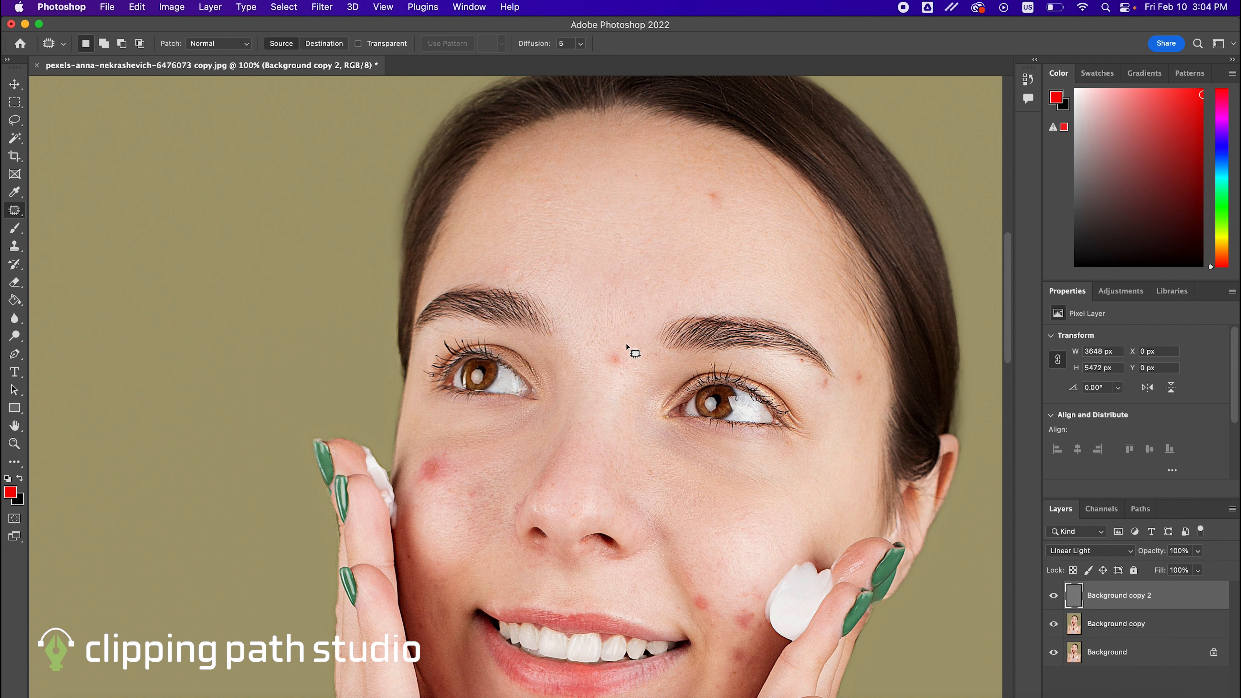
pyautogui.moveTo(614, 345)
pyautogui.mouseDown()
pyautogui.moveTo(605, 374)
pyautogui.moveTo(628, 378)
pyautogui.moveTo(632, 343)
pyautogui.moveTo(621, 351)
pyautogui.moveTo(633, 329)
pyautogui.mouseUp()
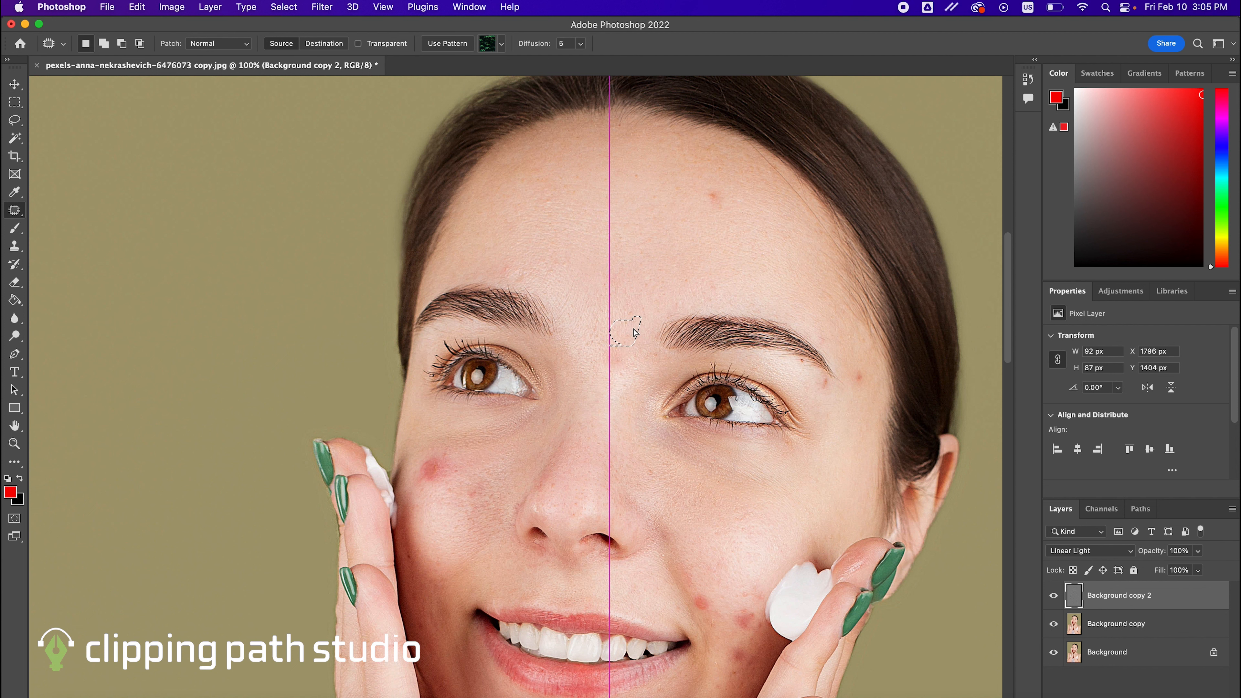
pyautogui.moveTo(633, 333); pyautogui.dragTo(633, 333)
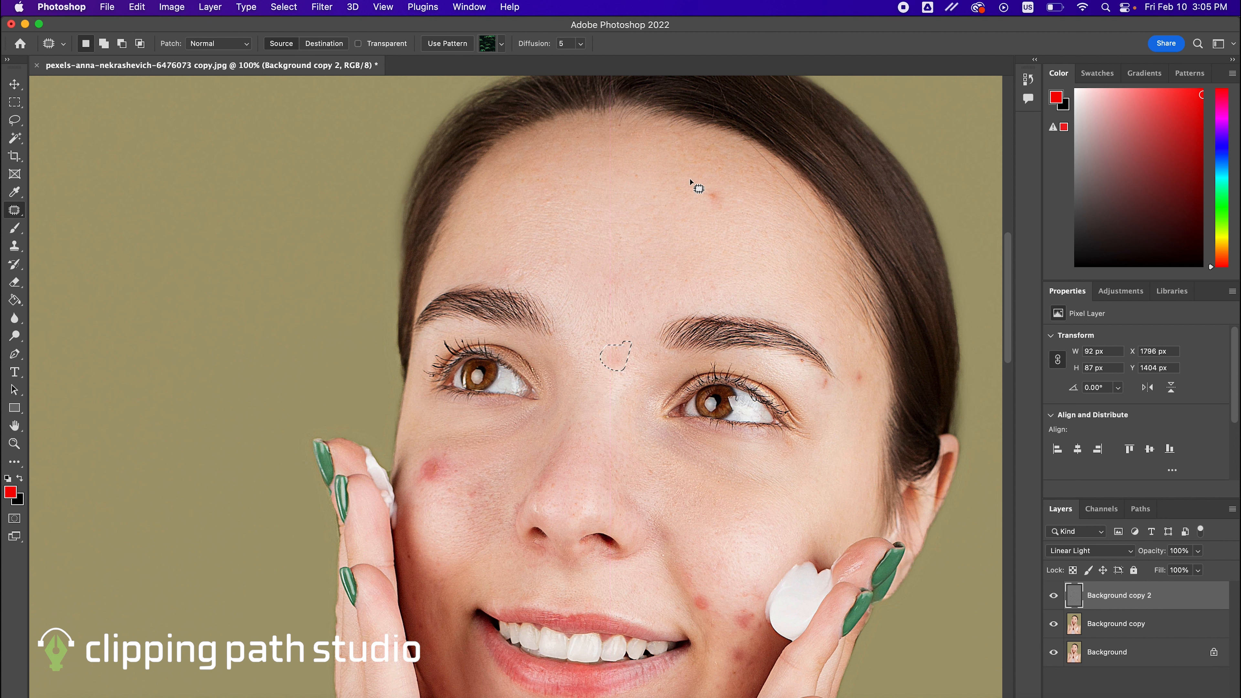
pyautogui.moveTo(711, 185)
pyautogui.mouseDown()
pyautogui.moveTo(699, 194)
pyautogui.moveTo(716, 212)
pyautogui.moveTo(726, 193)
pyautogui.moveTo(714, 184)
pyautogui.mouseUp()
pyautogui.click(673, 200)
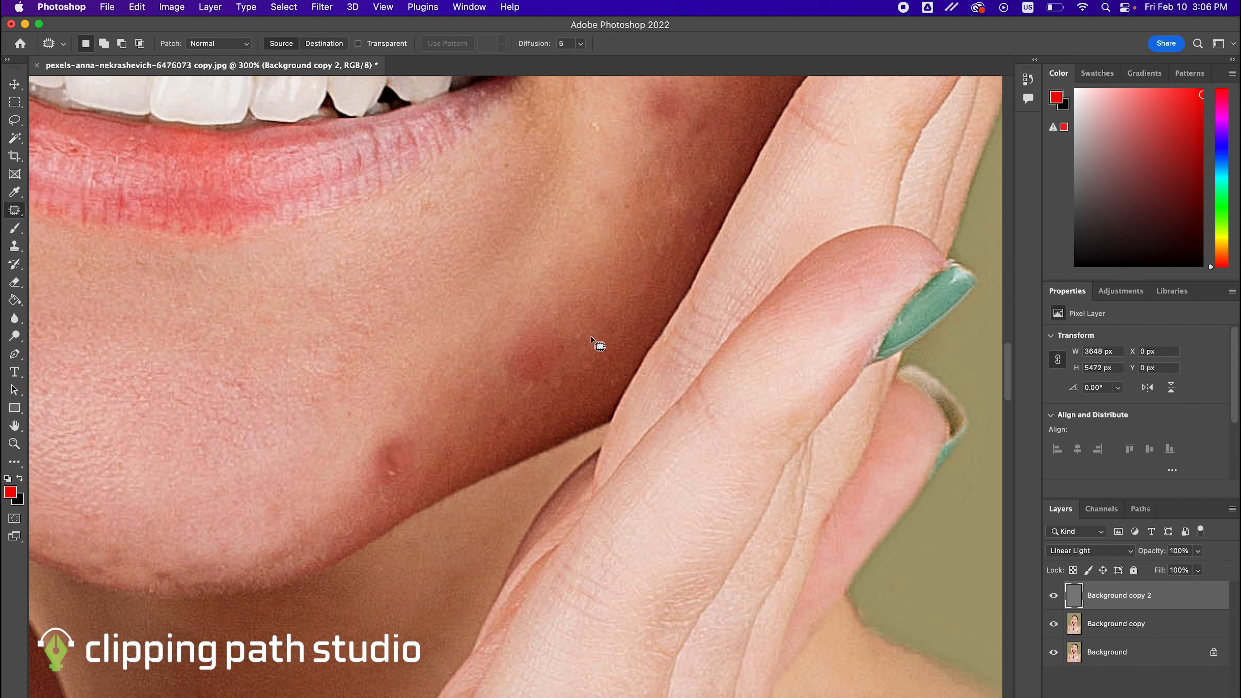
# Step: Patch the textures of the two spots along the jawline below the mouth with adjacent smooth skin
pyautogui.scroll(-1, 597, 344)
pyautogui.moveTo(610, 269)
pyautogui.mouseDown()
pyautogui.moveTo(570, 273)
pyautogui.moveTo(582, 305)
pyautogui.moveTo(618, 278)
pyautogui.mouseUp()
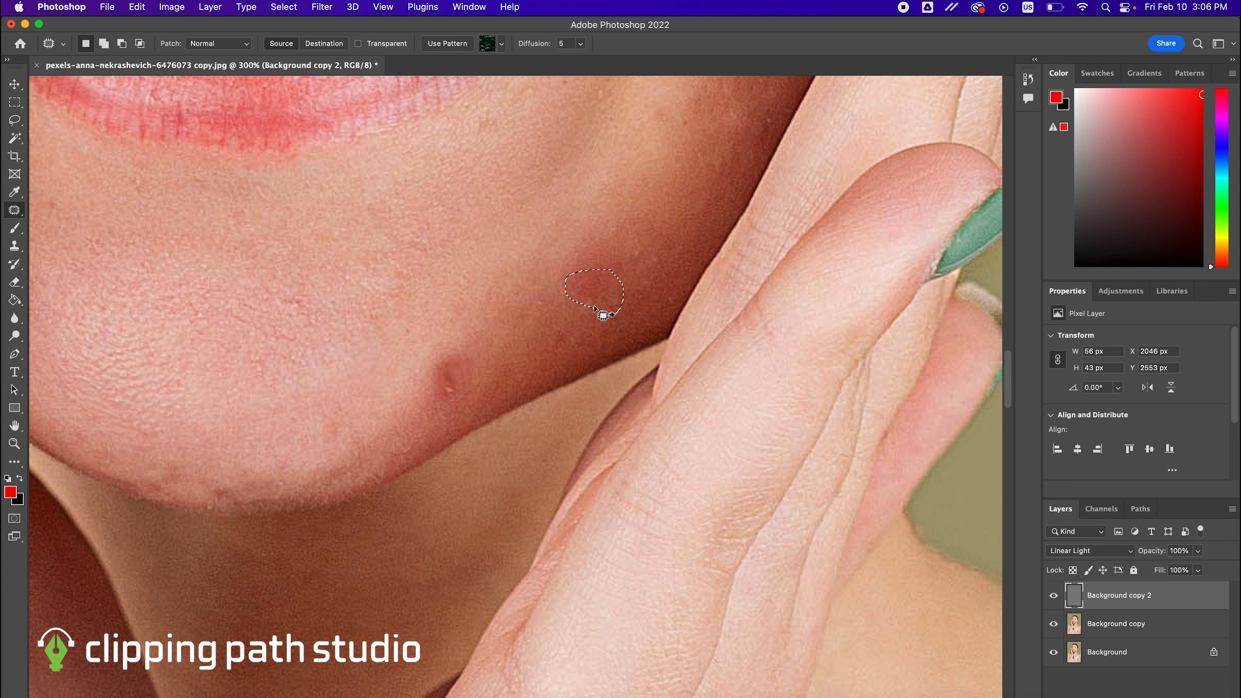
pyautogui.click(533, 275)
pyautogui.moveTo(581, 333)
pyautogui.mouseDown()
pyautogui.moveTo(553, 326)
pyautogui.moveTo(537, 344)
pyautogui.moveTo(579, 346)
pyautogui.mouseUp()
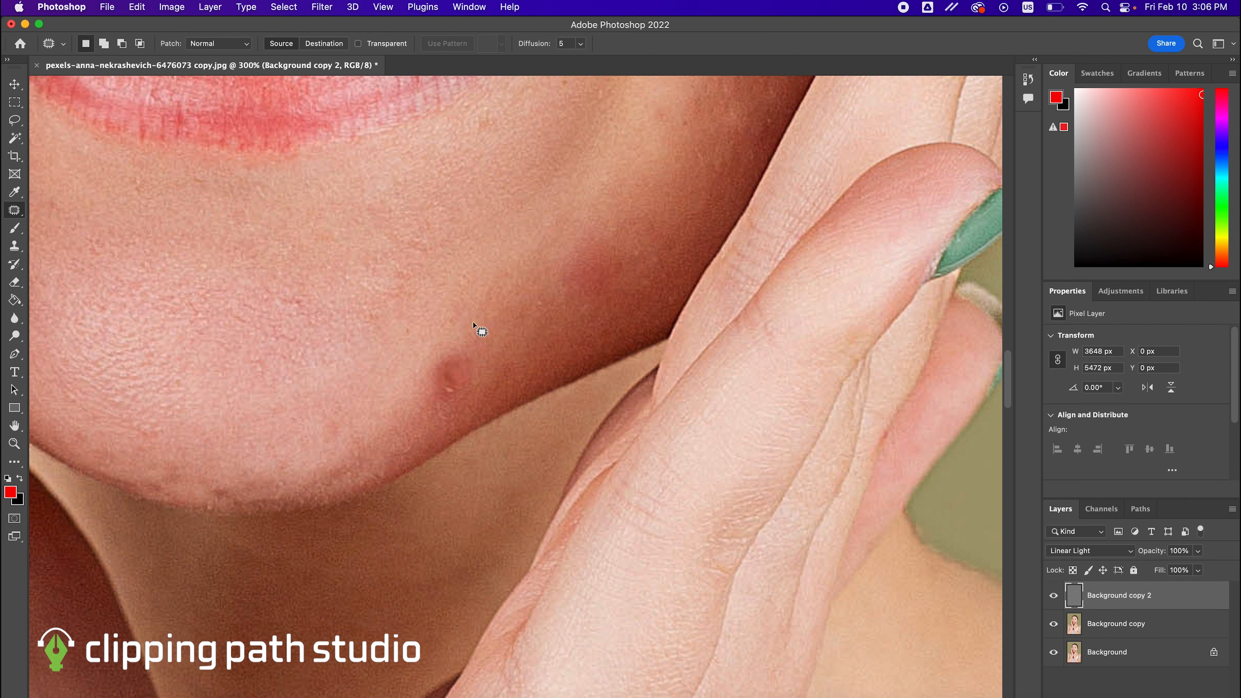
pyautogui.moveTo(465, 335)
pyautogui.mouseDown()
pyautogui.moveTo(438, 334)
pyautogui.moveTo(417, 376)
pyautogui.moveTo(438, 404)
pyautogui.moveTo(463, 405)
pyautogui.moveTo(475, 358)
pyautogui.moveTo(519, 348)
pyautogui.mouseUp()
pyautogui.click(535, 313)
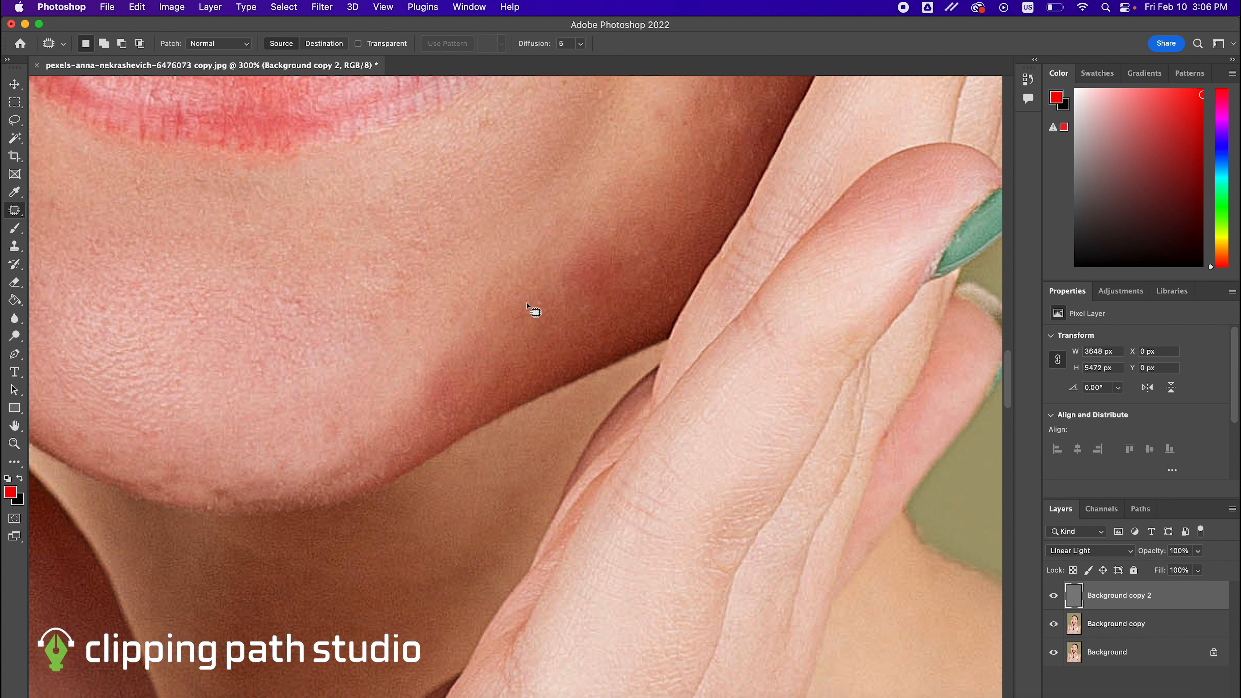
# Step: Patch the small marks on the lower cheek between the mouth corner and the hand holding the cream
pyautogui.moveTo(648, 236)
pyautogui.mouseDown()
pyautogui.moveTo(633, 279)
pyautogui.moveTo(654, 289)
pyautogui.moveTo(646, 258)
pyautogui.mouseUp()
pyautogui.moveTo(657, 213); pyautogui.dragTo(658, 210)
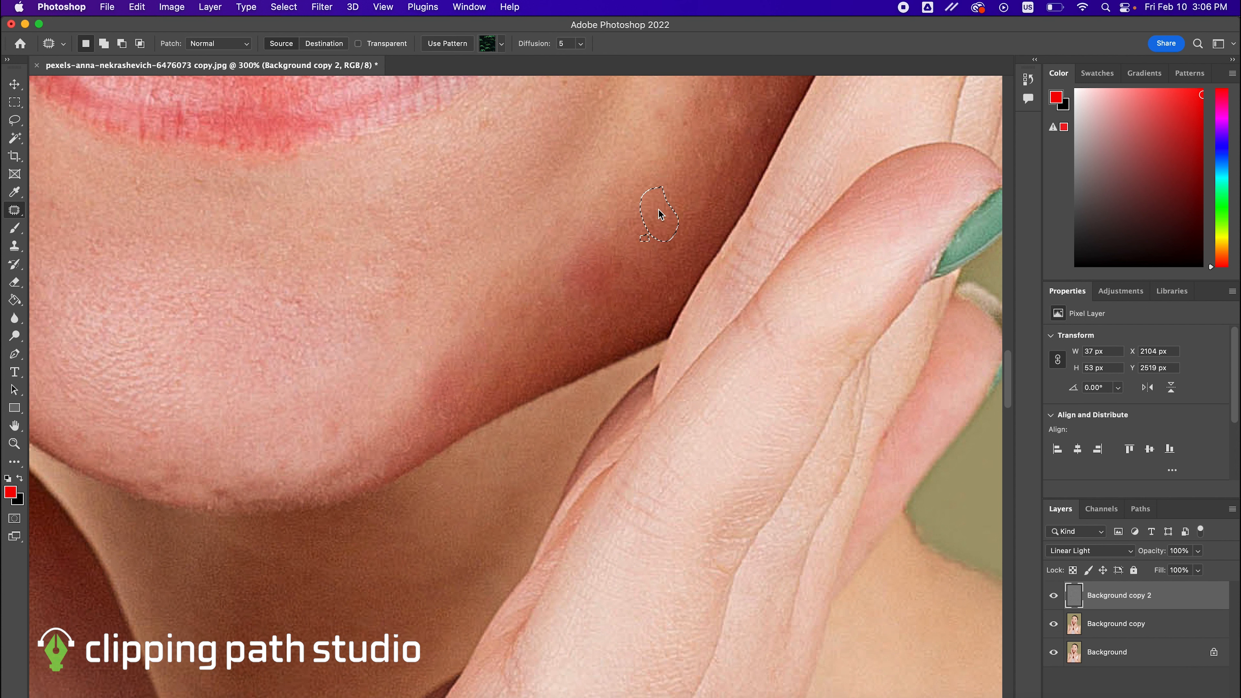
pyautogui.click(639, 180)
pyautogui.scroll(4, 669, 151)
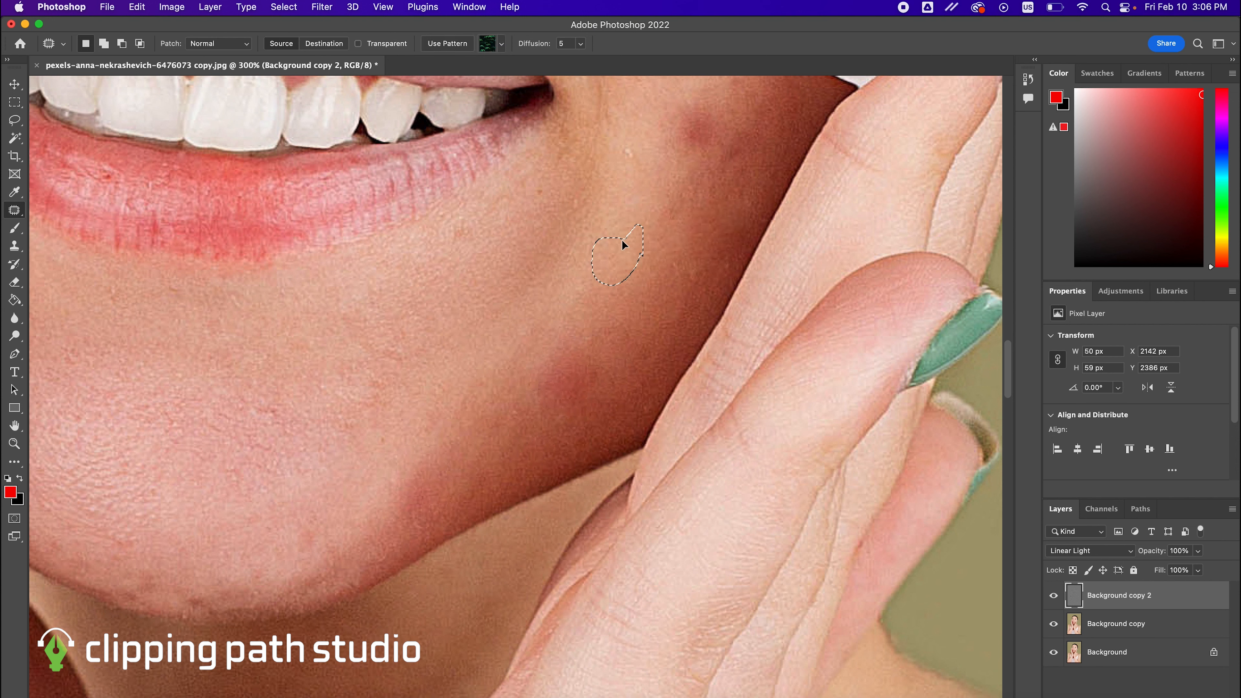
pyautogui.scroll(-5, 623, 244)
pyautogui.scroll(2, 443, 327)
pyautogui.moveTo(809, 209)
pyautogui.mouseDown()
pyautogui.moveTo(815, 234)
pyautogui.moveTo(808, 209)
pyautogui.mouseUp()
pyautogui.hscroll(-4, 874, 247)
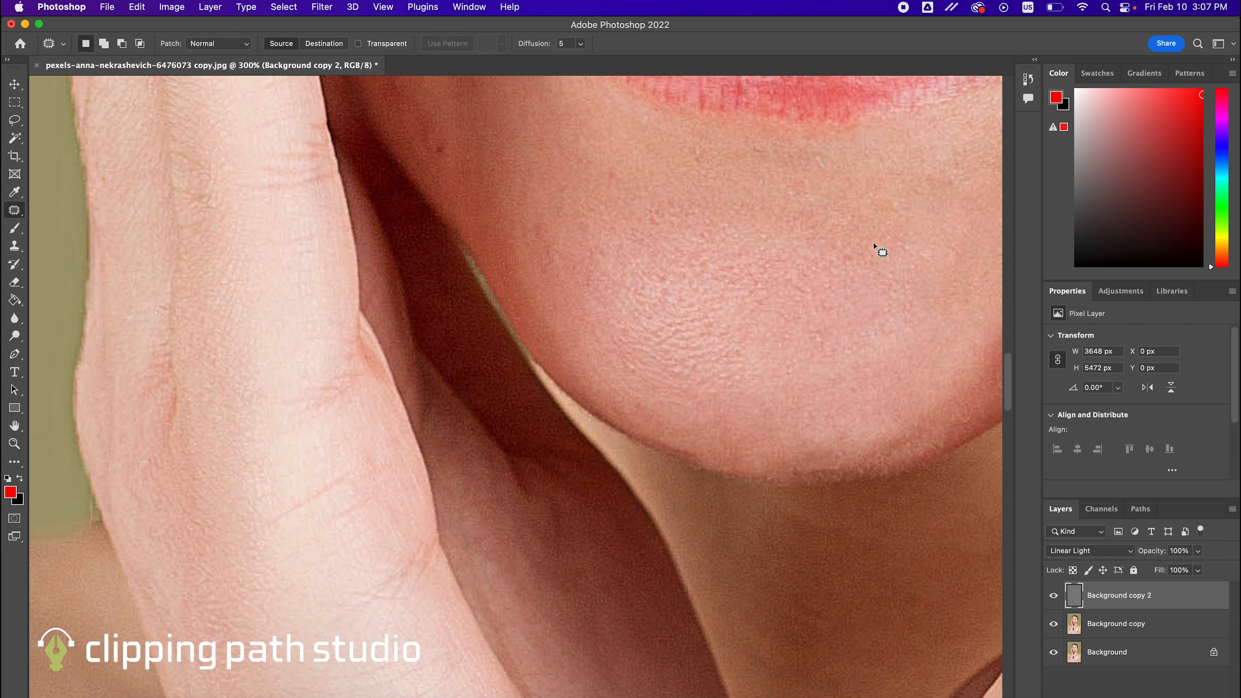
# Step: Patch the uneven skin texture on the chin and beneath the lower lip, and clear the selection
pyautogui.moveTo(765, 273); pyautogui.dragTo(671, 245)
pyautogui.scroll(3, 672, 293)
pyautogui.moveTo(628, 311); pyautogui.dragTo(674, 314)
pyautogui.press('super+d')
pyautogui.hscroll(-3, 532, 318)
pyautogui.scroll(2, 532, 317)
pyautogui.scroll(6, 531, 320)
pyautogui.hscroll(-3, 532, 321)
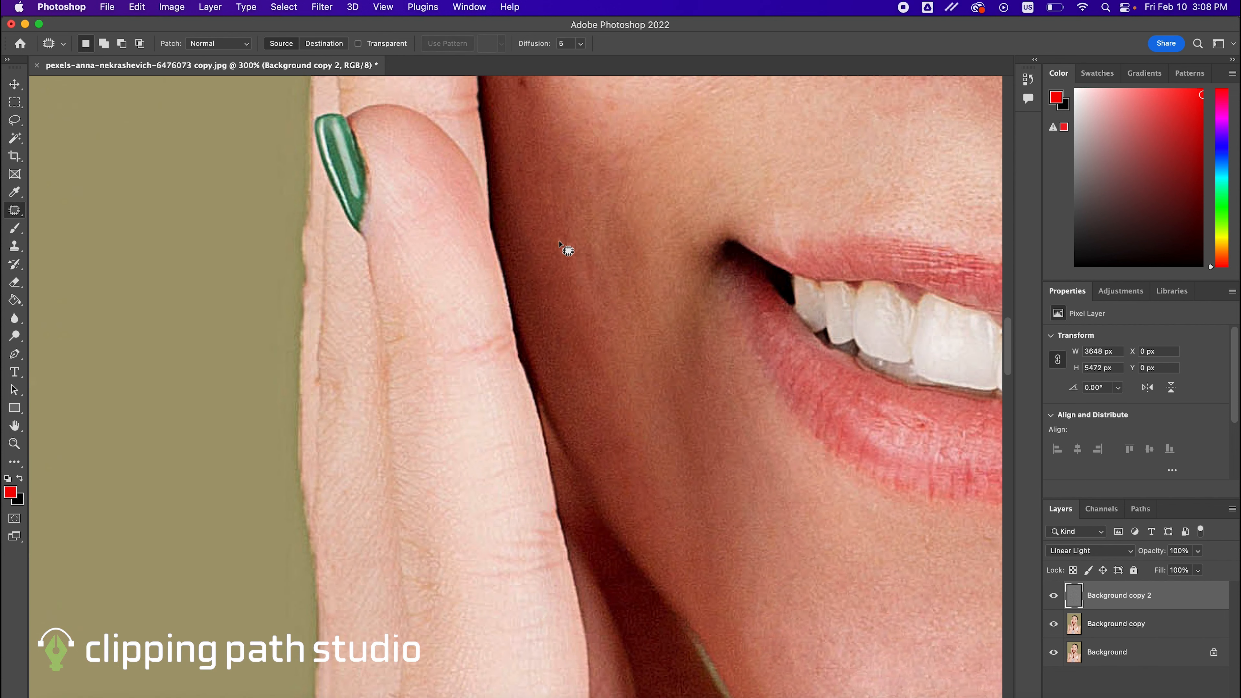
# Step: Patch the marks on the shaded cheek beside the fingers and around the nearby corner of the mouth
pyautogui.moveTo(533, 176)
pyautogui.mouseDown()
pyautogui.moveTo(548, 239)
pyautogui.moveTo(540, 180)
pyautogui.mouseUp()
pyautogui.moveTo(775, 261); pyautogui.dragTo(779, 303)
pyautogui.hscroll(2, 777, 303)
pyautogui.moveTo(690, 473); pyautogui.dragTo(696, 513)
pyautogui.press('super+d')
pyautogui.scroll(2, 701, 365)
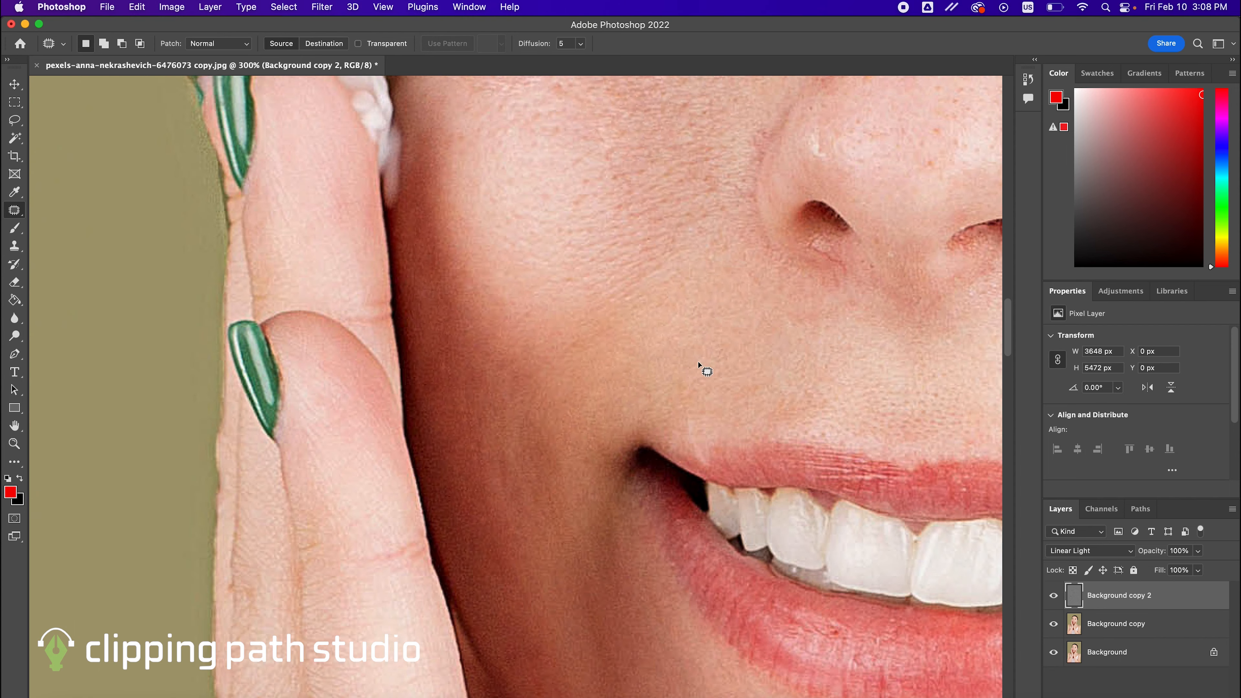
# Step: Patch two rough areas of the cheek above the mouth corner, on the side with the red spot
pyautogui.scroll(4, 704, 378)
pyautogui.hscroll(-3, 703, 379)
pyautogui.moveTo(696, 452); pyautogui.dragTo(714, 479)
pyautogui.press('super+d')
pyautogui.moveTo(772, 337); pyautogui.dragTo(799, 345)
pyautogui.press('super+d')
# Step: Patch the bumpy texture on the cheek just below the red spot and beside the nose
pyautogui.scroll(3, 821, 243)
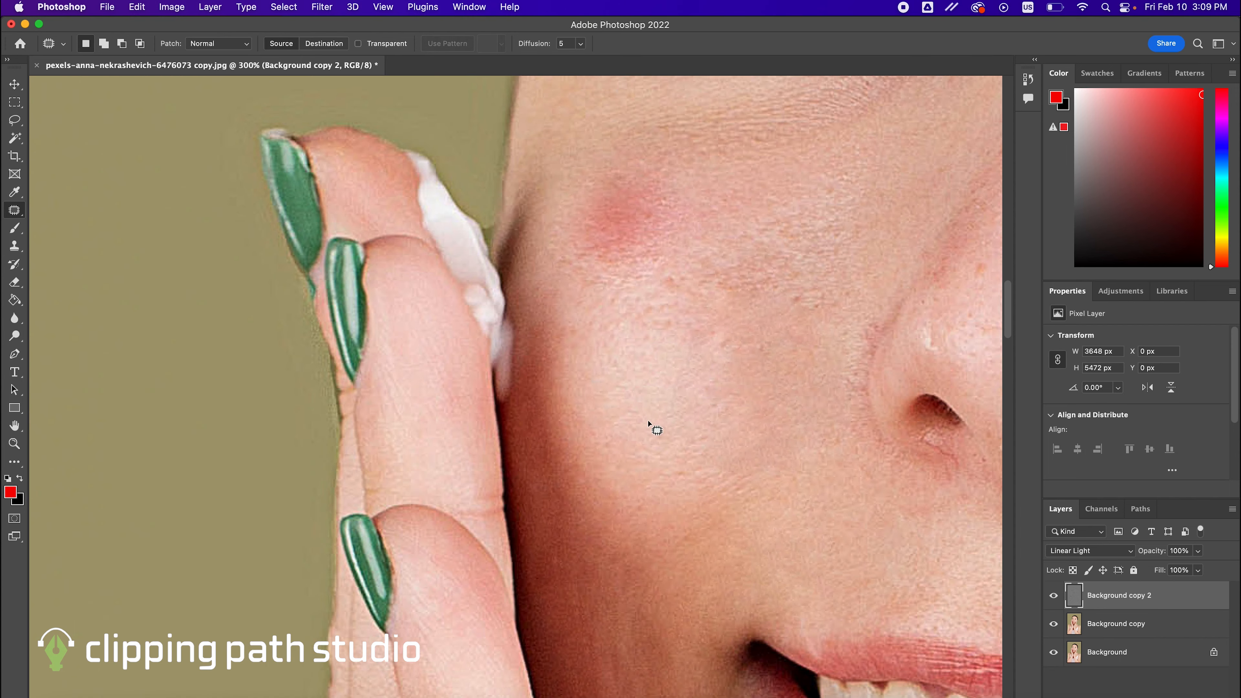
pyautogui.moveTo(616, 369); pyautogui.dragTo(635, 416)
pyautogui.press('super+d')
pyautogui.moveTo(796, 332); pyautogui.dragTo(803, 418)
pyautogui.press('super+d')
# Step: Patch the small marks on the tip and bridge of the nose, and clear the selection
pyautogui.scroll(3, 782, 342)
pyautogui.hscroll(8, 685, 391)
pyautogui.moveTo(692, 418)
pyautogui.mouseDown()
pyautogui.moveTo(694, 475)
pyautogui.moveTo(693, 419)
pyautogui.mouseUp()
pyautogui.moveTo(697, 442); pyautogui.dragTo(684, 419)
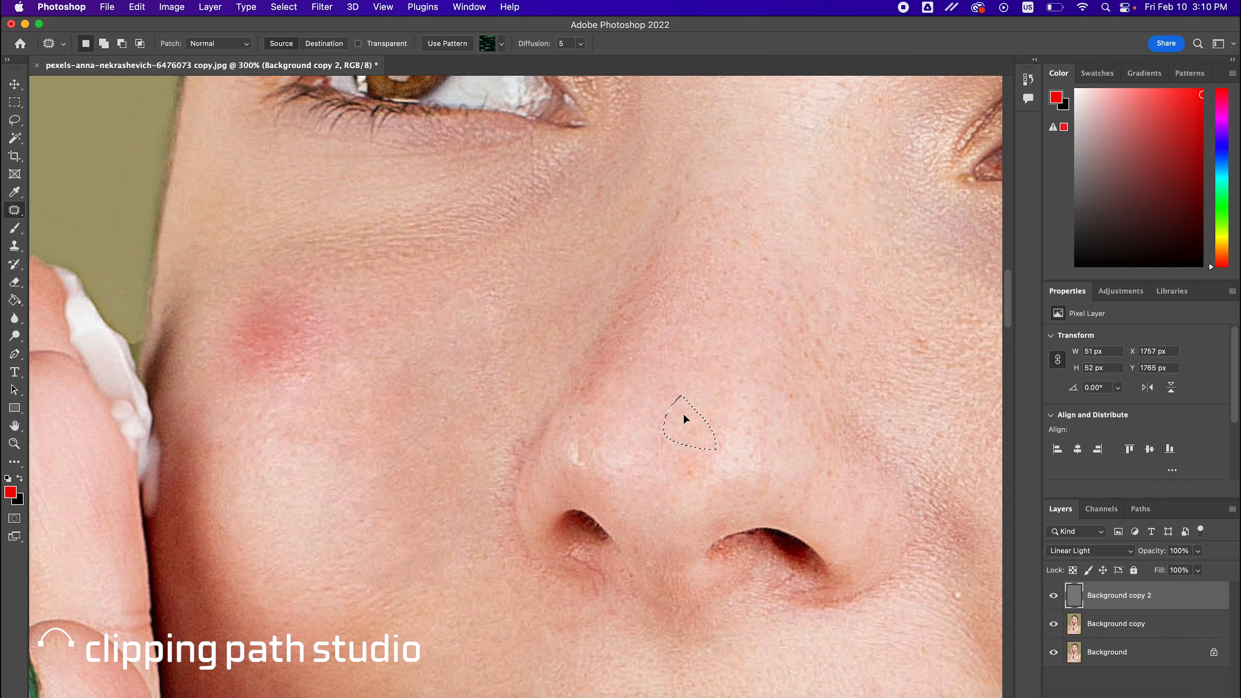
pyautogui.press('super+d')
pyautogui.moveTo(684, 302); pyautogui.dragTo(690, 360)
pyautogui.moveTo(645, 254); pyautogui.dragTo(635, 273)
pyautogui.moveTo(617, 311)
pyautogui.mouseDown()
pyautogui.moveTo(608, 363)
pyautogui.moveTo(648, 399)
pyautogui.moveTo(630, 355)
pyautogui.mouseUp()
pyautogui.scroll(-3, 635, 392)
pyautogui.press('super+d')
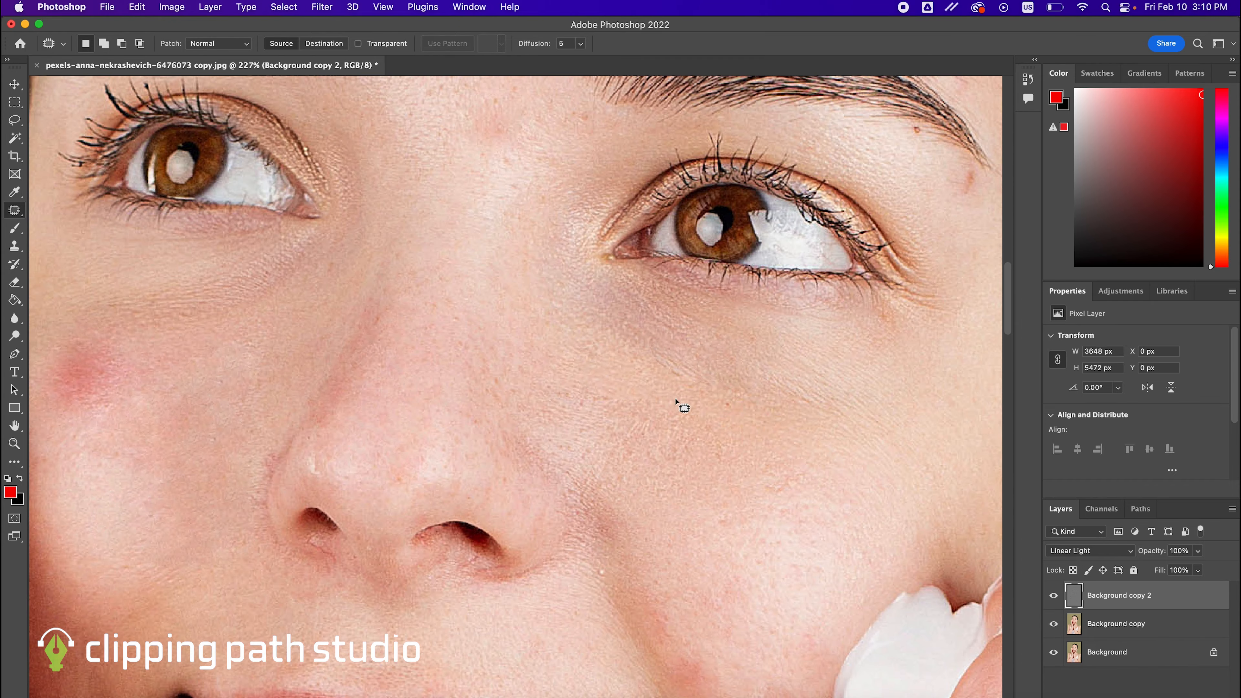
# Step: Patch the uneven texture on the cheek beside the nose under the other eye, and a mark on the lower face
pyautogui.moveTo(606, 396); pyautogui.dragTo(650, 435)
pyautogui.scroll(-3, 645, 372)
pyautogui.scroll(-8, 635, 391)
pyautogui.press('super+d')
pyautogui.scroll(-2, 562, 507)
pyautogui.moveTo(426, 469)
pyautogui.mouseDown()
pyautogui.moveTo(447, 495)
pyautogui.moveTo(433, 470)
pyautogui.mouseUp()
pyautogui.press('super+d')
pyautogui.scroll(-10, 592, 477)
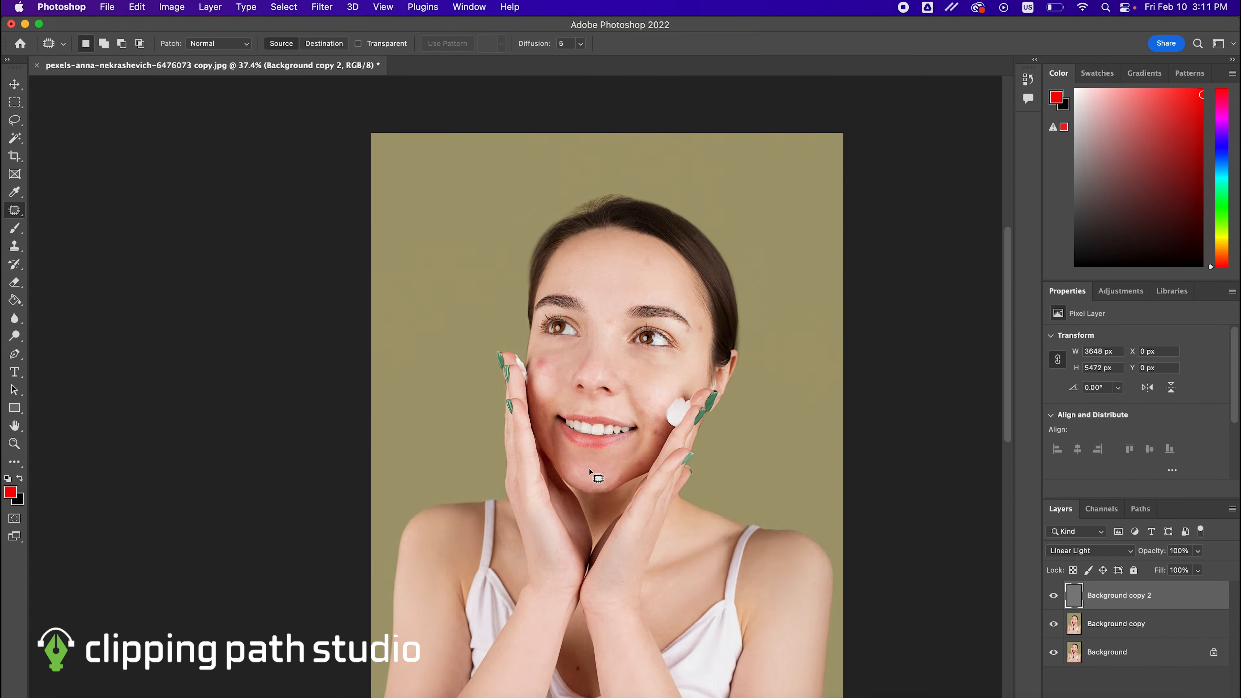
# Step: Patch the remaining texture marks on the forehead above and between the eyebrows with clean nearby skin
pyautogui.scroll(10, 703, 333)
pyautogui.scroll(5, 595, 257)
pyautogui.hscroll(-5, 596, 257)
pyautogui.moveTo(399, 197); pyautogui.dragTo(474, 252)
pyautogui.moveTo(428, 294); pyautogui.dragTo(512, 304)
pyautogui.press('super+d')
pyautogui.moveTo(421, 234); pyautogui.dragTo(413, 219)
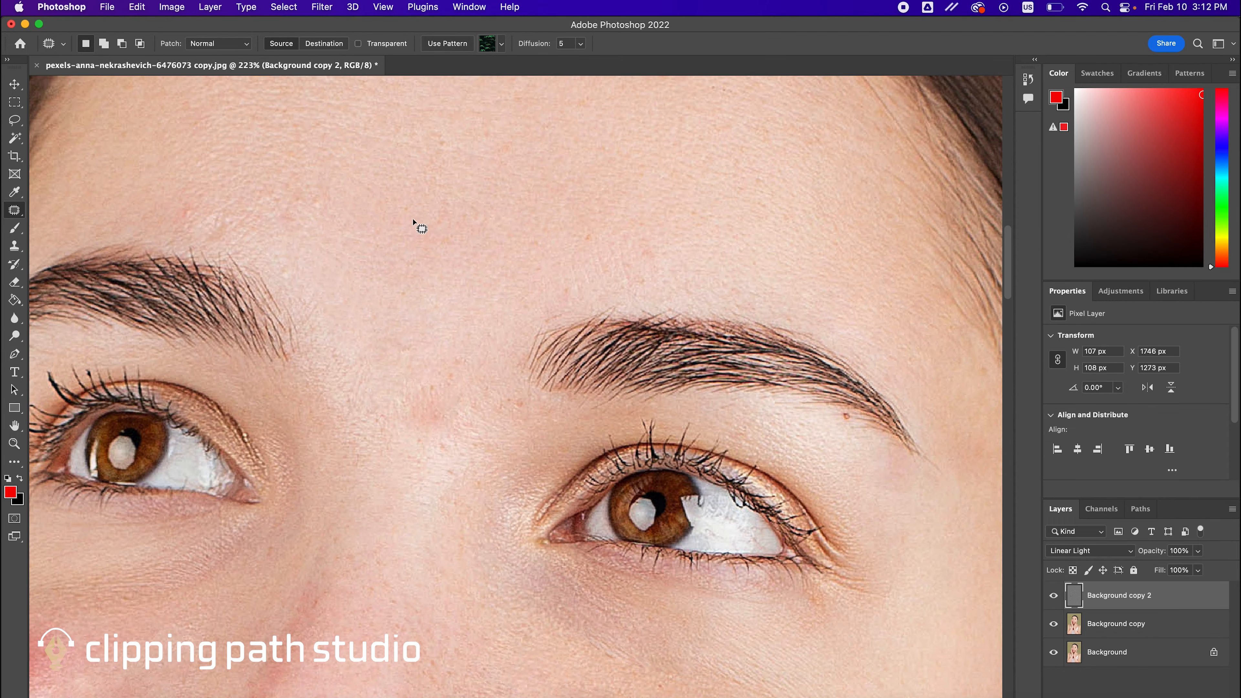
pyautogui.moveTo(383, 381); pyautogui.dragTo(376, 368)
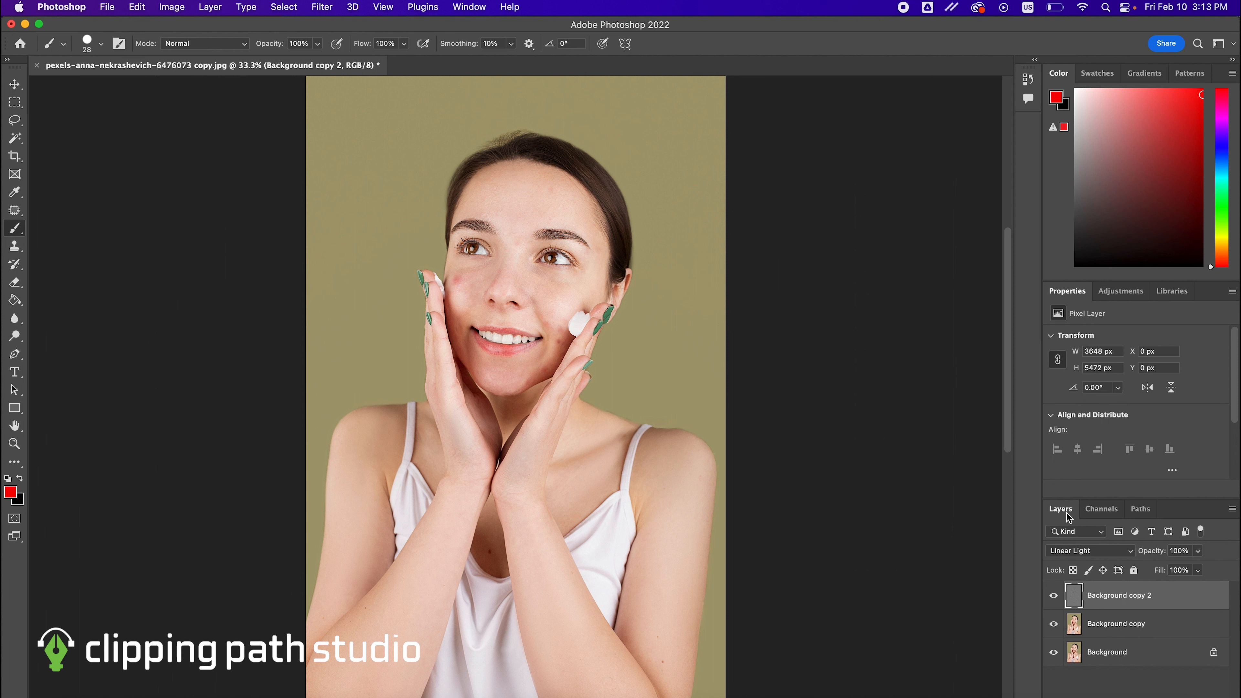
# Step: Select the Background copy layer and set up the Clone Stamp with a Soft Round brush at 16% opacity
pyautogui.click(1133, 628)
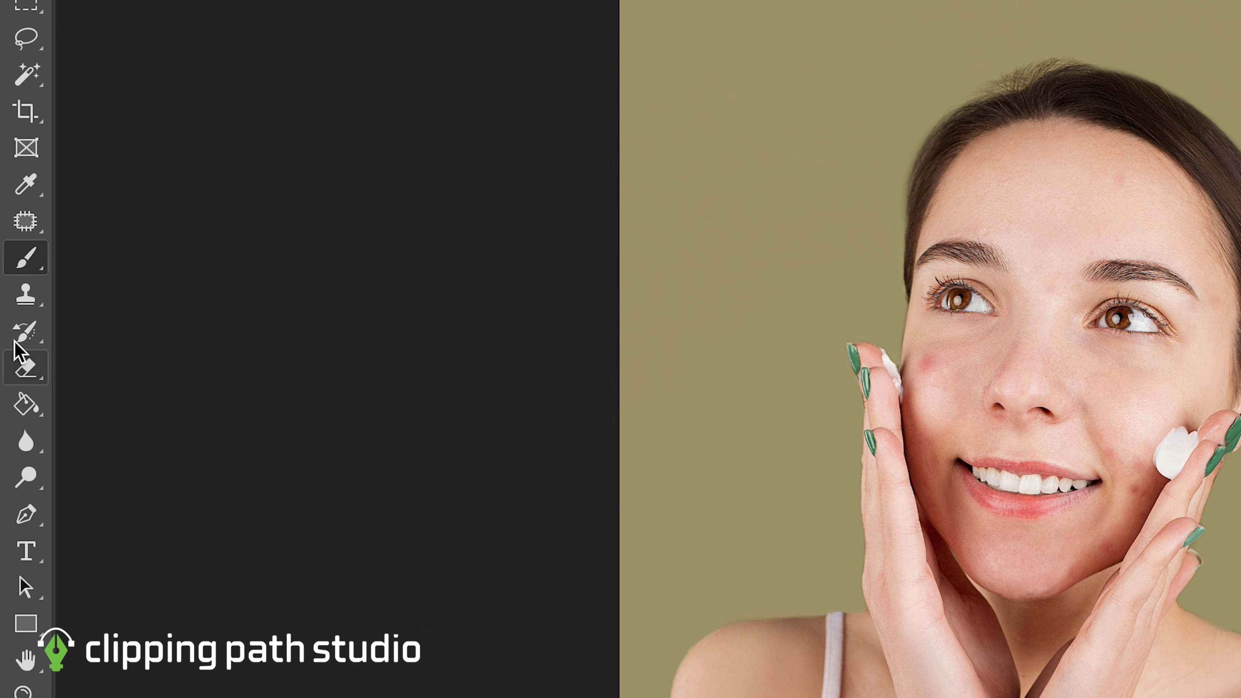
pyautogui.click(28, 306)
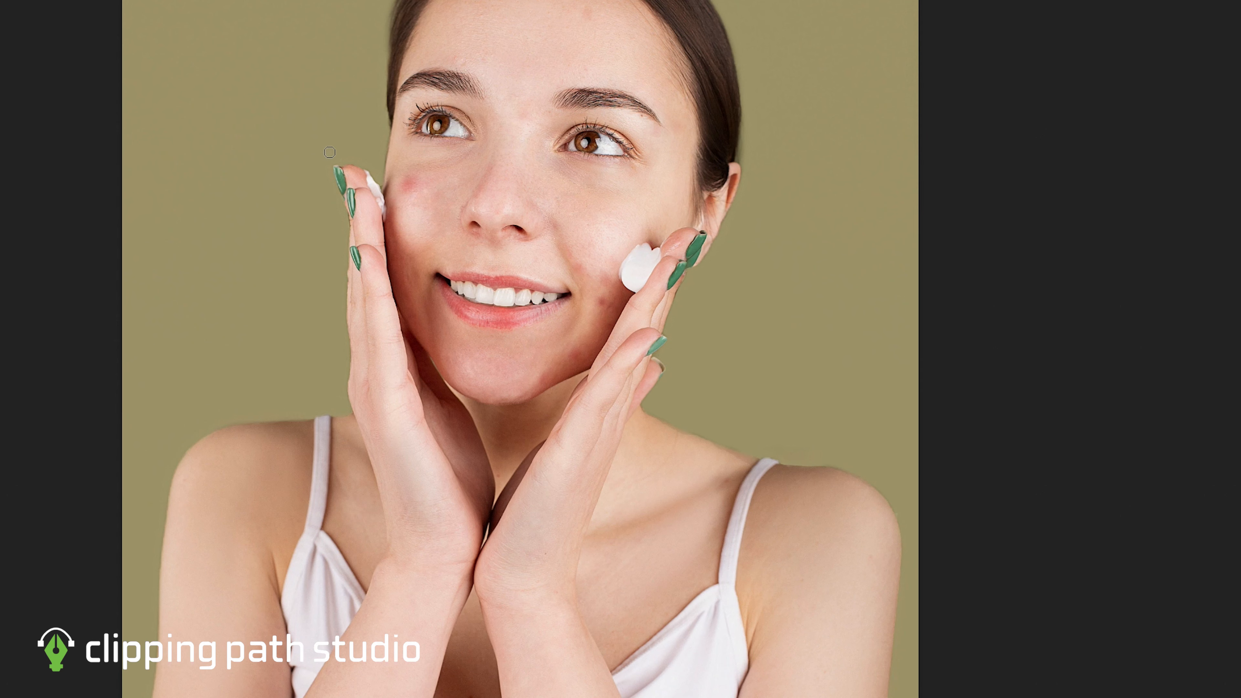
pyautogui.rightClick(296, 96)
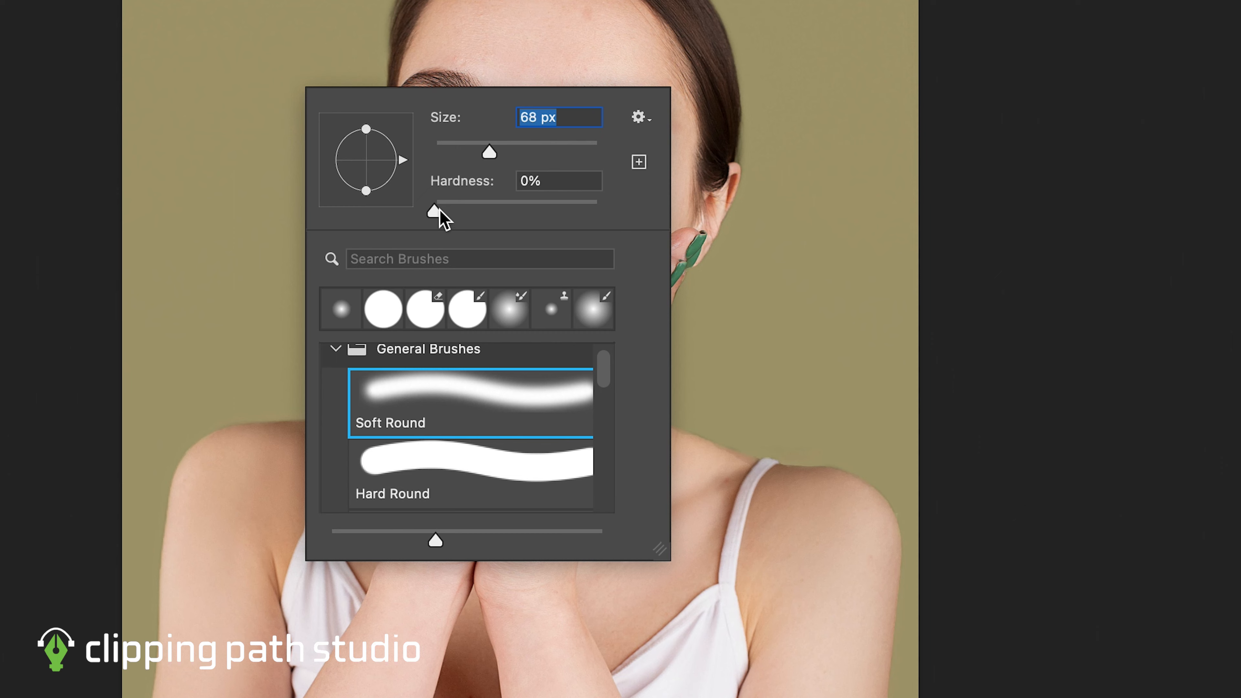
pyautogui.click(426, 412)
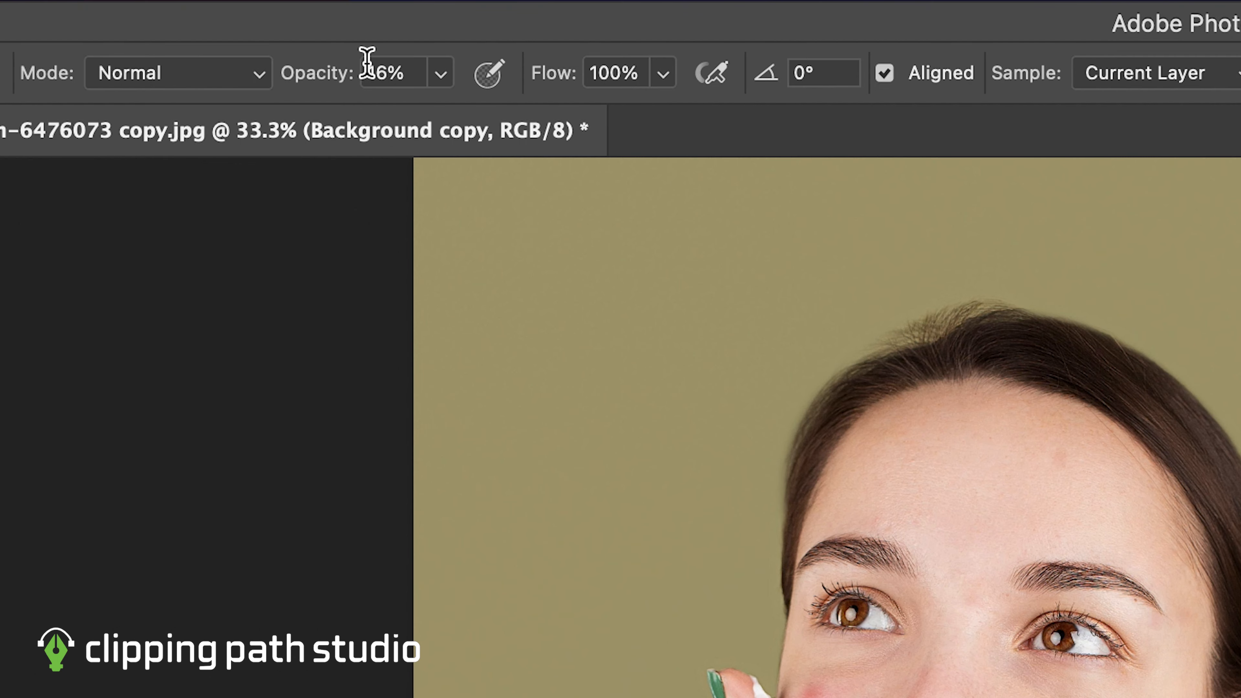
pyautogui.click(406, 74)
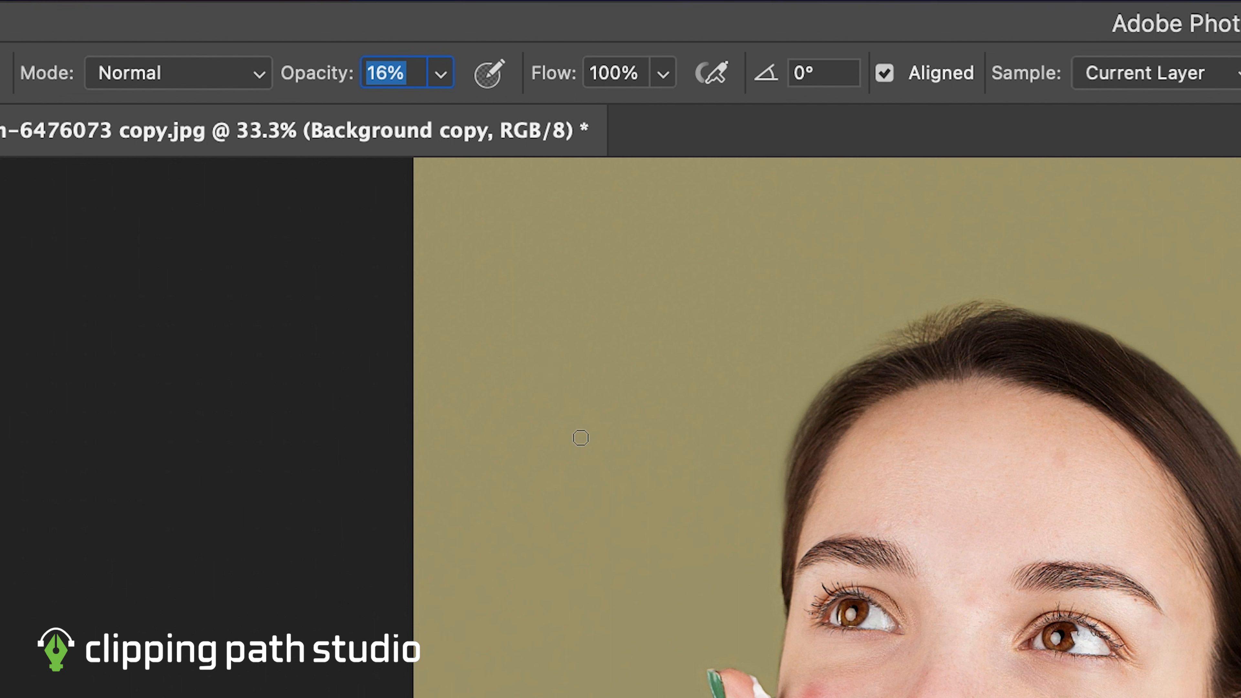
# Step: Clone clean nearby skin tone over the red blemish on the cheek under the eye farther from the visible ear
pyautogui.press('z')
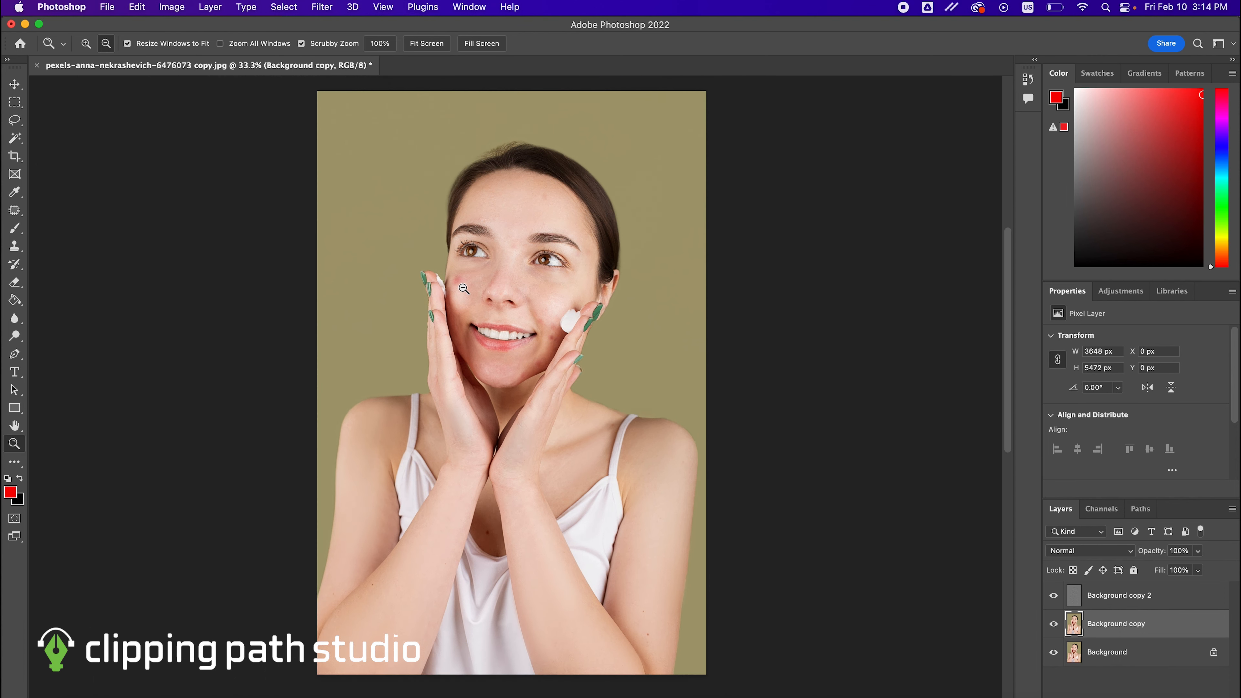
pyautogui.keyDown('alt'); pyautogui.click(464, 289); pyautogui.keyUp('alt')
pyautogui.click(464, 289)
pyautogui.click(464, 288)
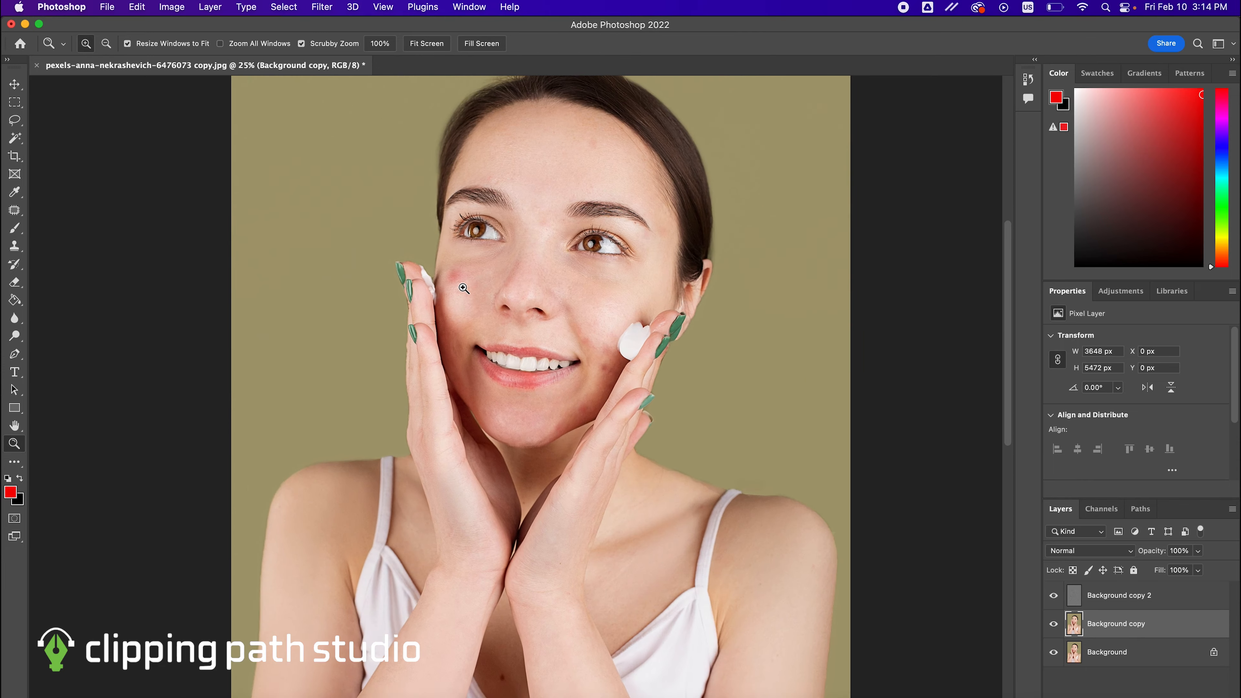
pyautogui.click(464, 288)
pyautogui.click(464, 289)
pyautogui.click(464, 289)
pyautogui.click(464, 289)
pyautogui.scroll(3, 463, 289)
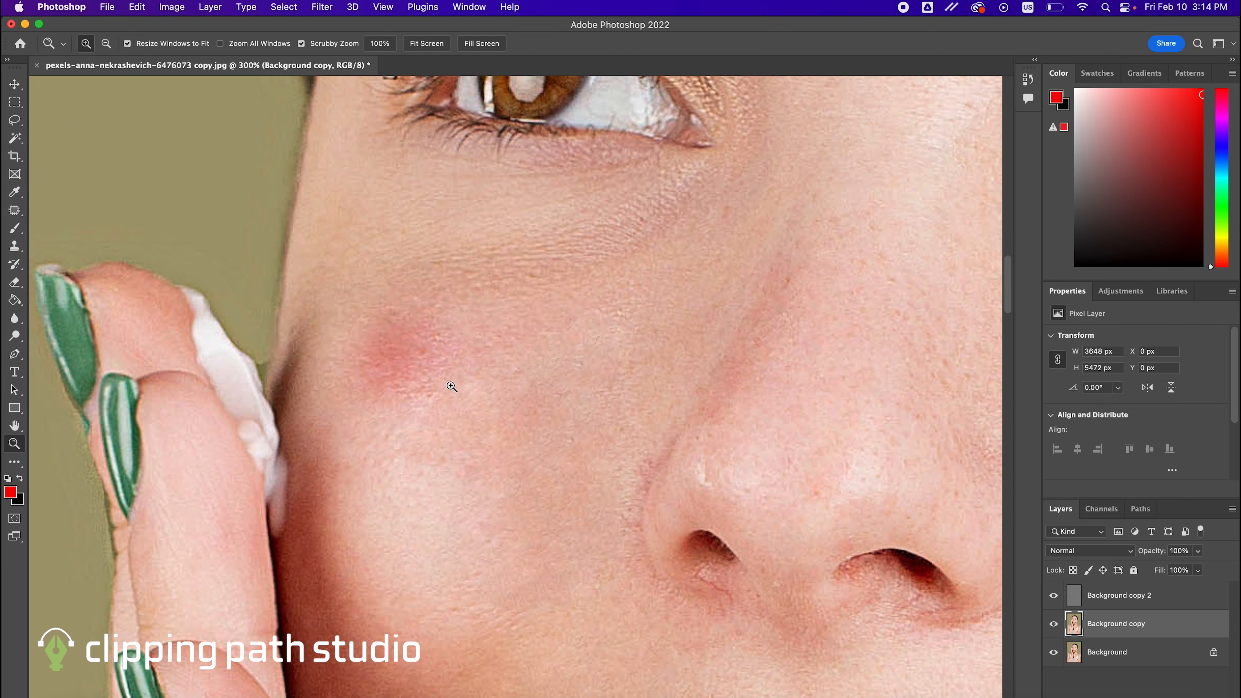
pyautogui.press('s')
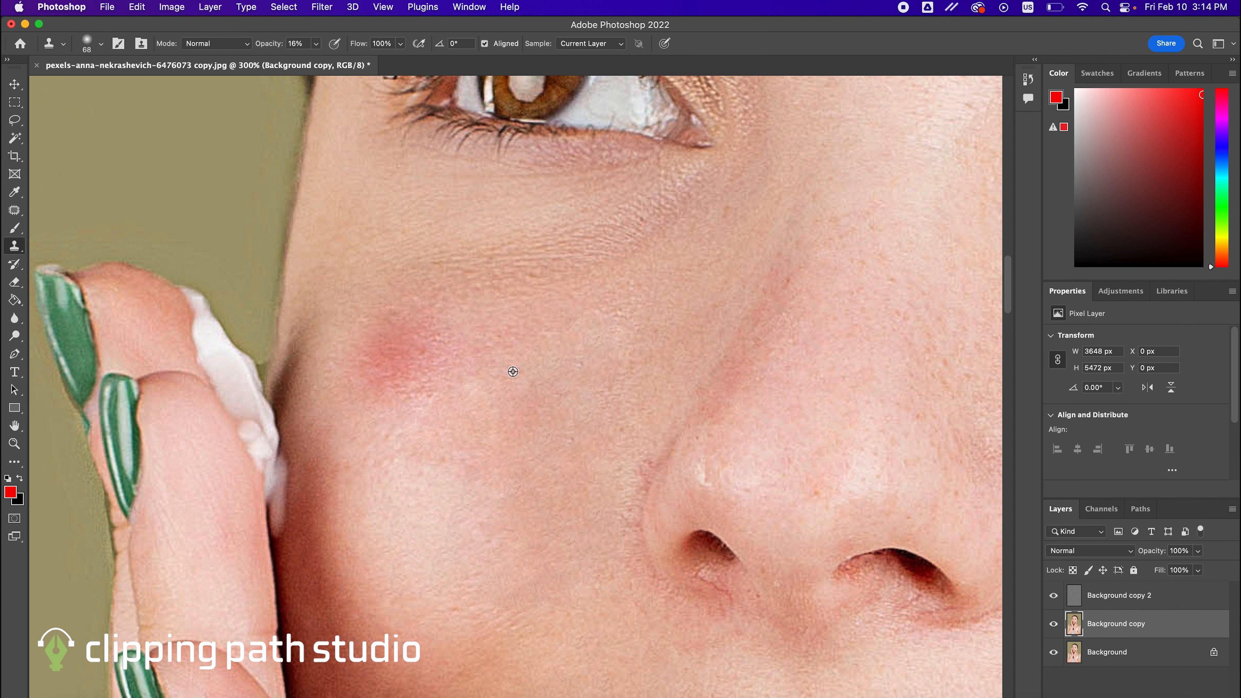
pyautogui.keyDown('alt'); pyautogui.click(523, 375); pyautogui.keyUp('alt')
pyautogui.keyDown('alt'); pyautogui.click(493, 373); pyautogui.keyUp('alt')
pyautogui.moveTo(412, 381)
pyautogui.mouseDown()
pyautogui.moveTo(388, 351)
pyautogui.moveTo(392, 384)
pyautogui.moveTo(455, 350)
pyautogui.mouseUp()
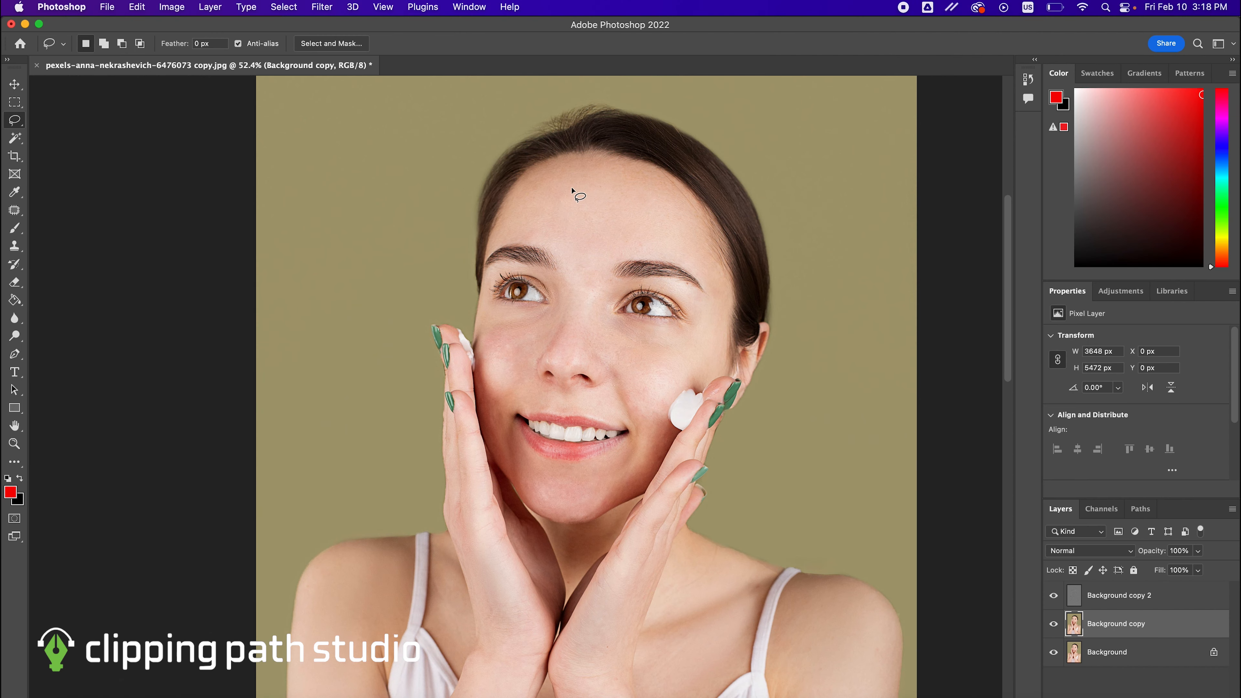
# Step: Lasso the broad forehead area above both eyebrows and feather the selection by 40 pixels
pyautogui.moveTo(560, 166)
pyautogui.mouseDown()
pyautogui.moveTo(511, 227)
pyautogui.moveTo(698, 258)
pyautogui.moveTo(704, 242)
pyautogui.moveTo(683, 223)
pyautogui.moveTo(634, 179)
pyautogui.moveTo(581, 162)
pyautogui.mouseUp()
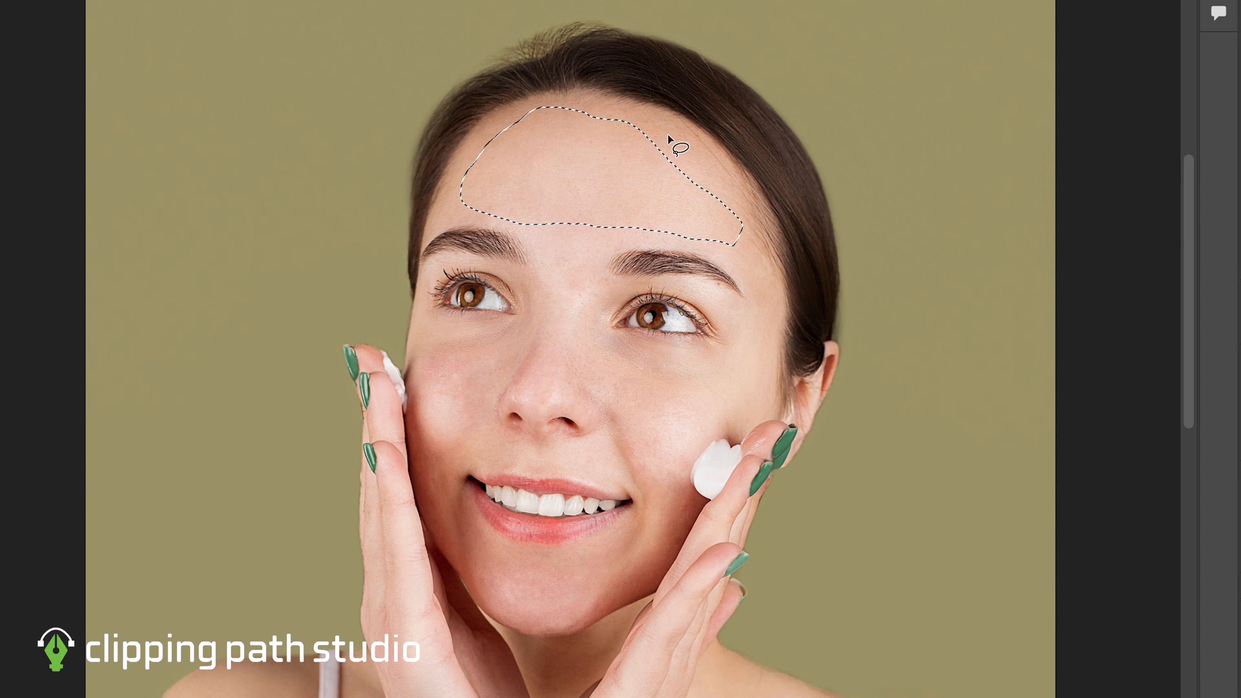
pyautogui.rightClick(611, 207)
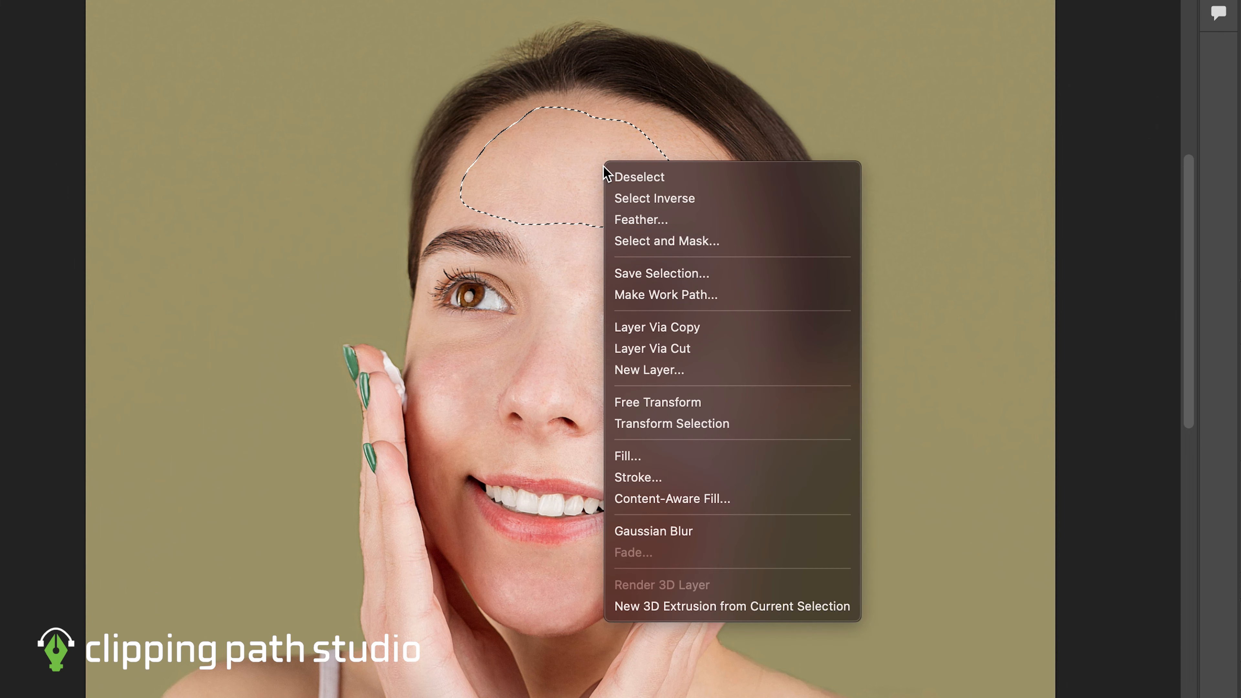
pyautogui.click(649, 225)
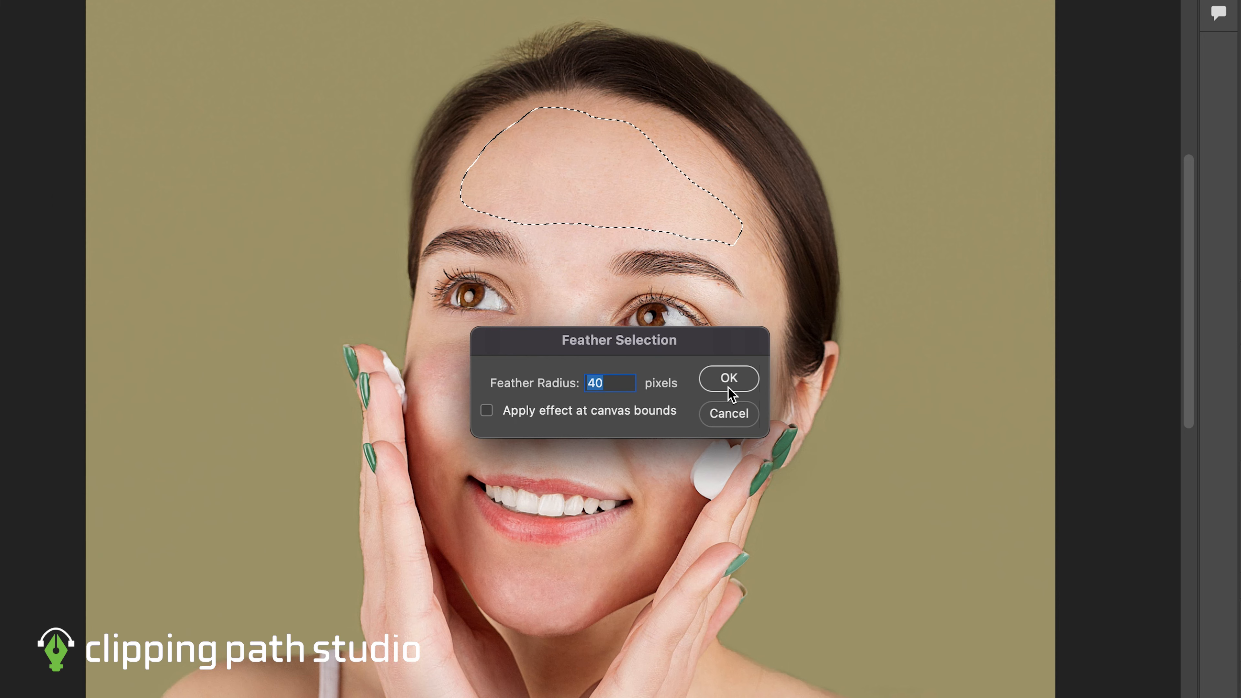
pyautogui.click(728, 385)
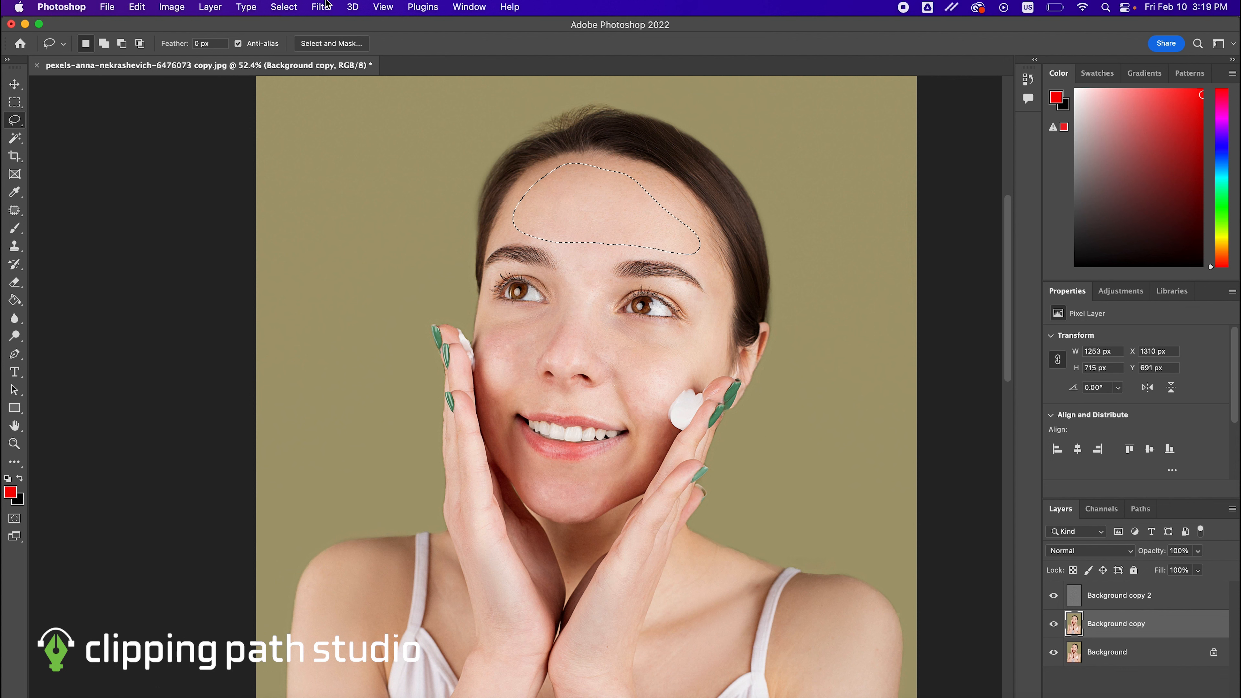
# Step: Smooth the selected forehead skin with a Gaussian Blur of 33.1 pixels, and clear the selection
pyautogui.click(318, 5)
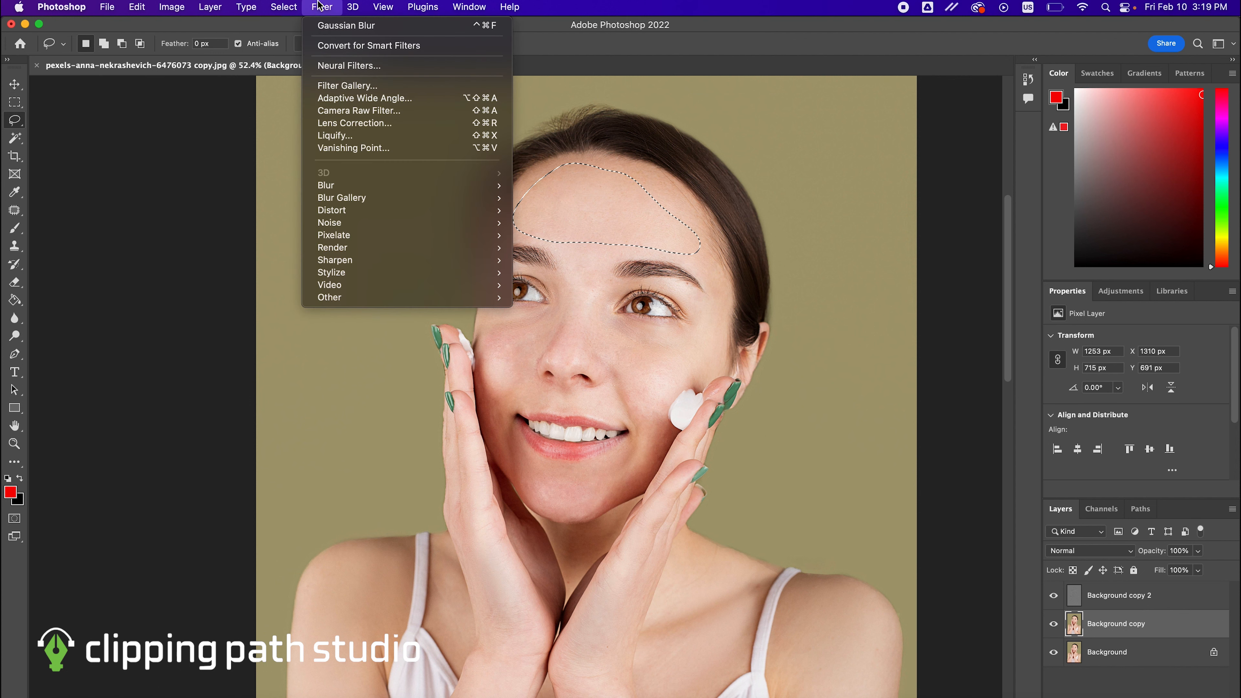
pyautogui.moveTo(433, 181)
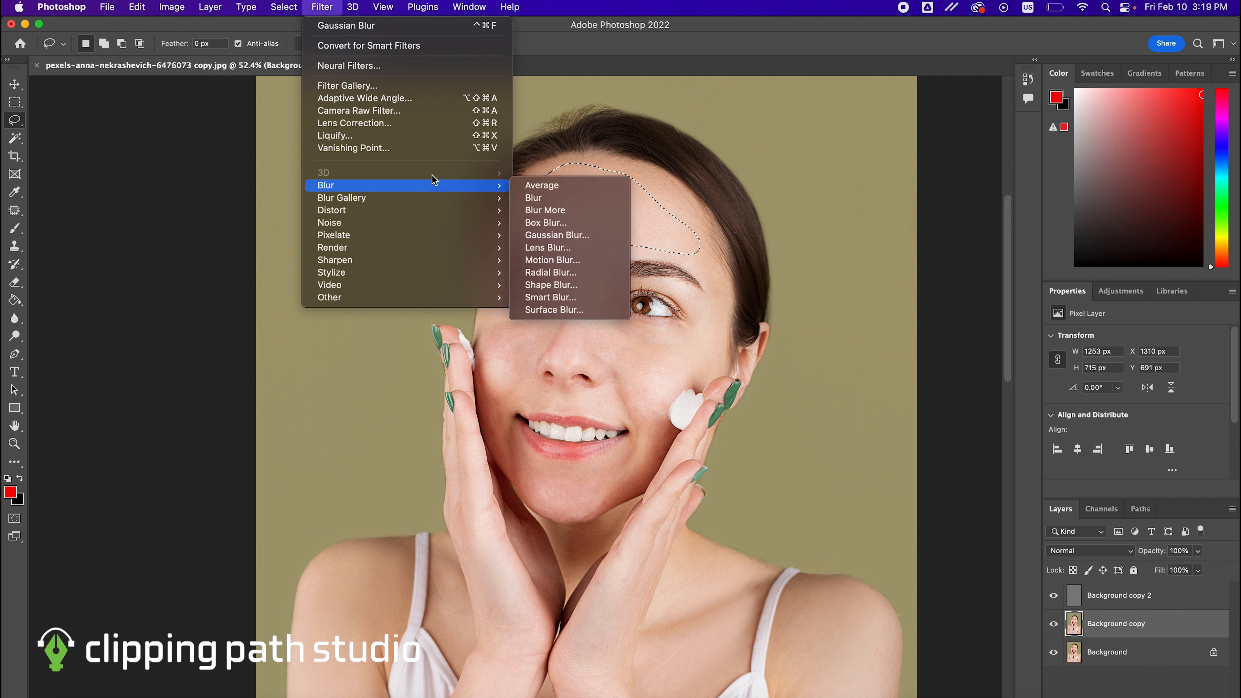
pyautogui.click(538, 236)
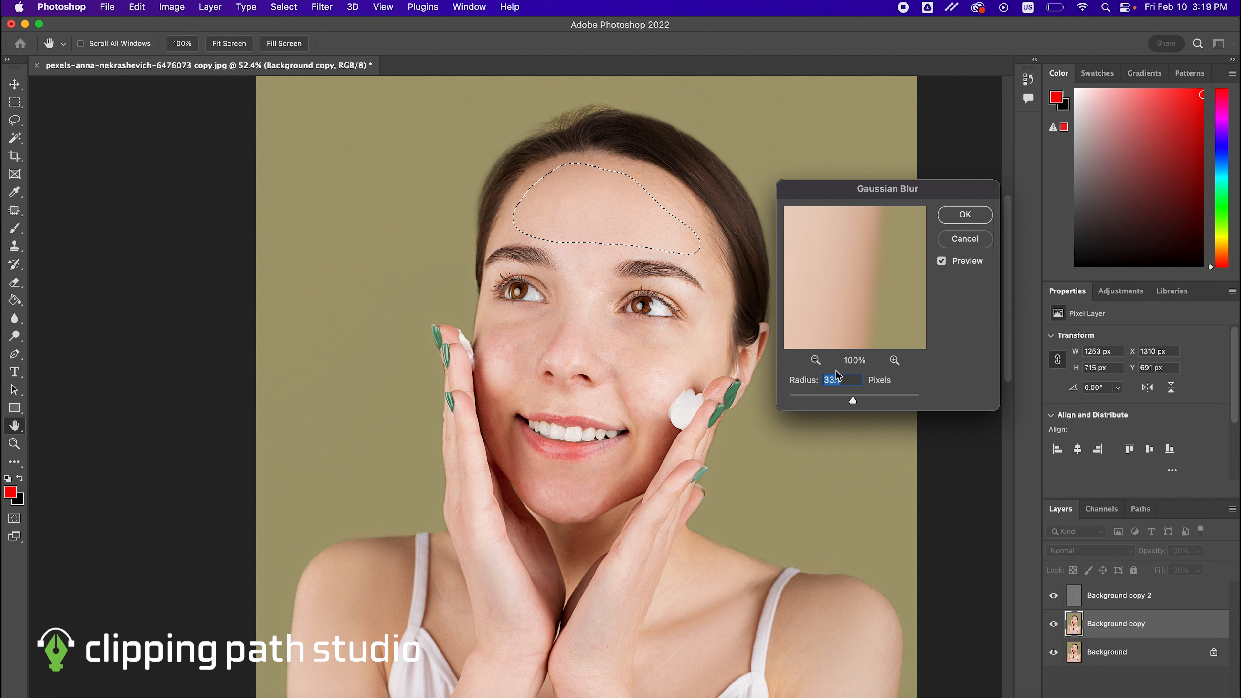
pyautogui.click(965, 215)
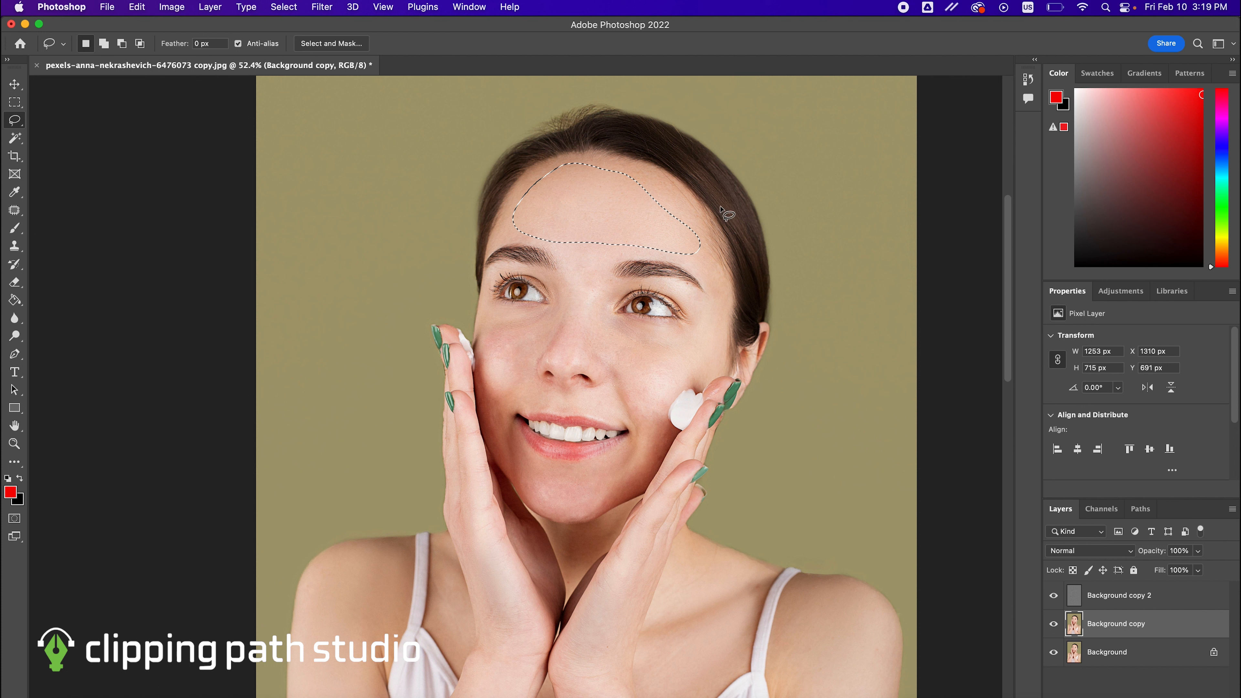
pyautogui.press('super+d')
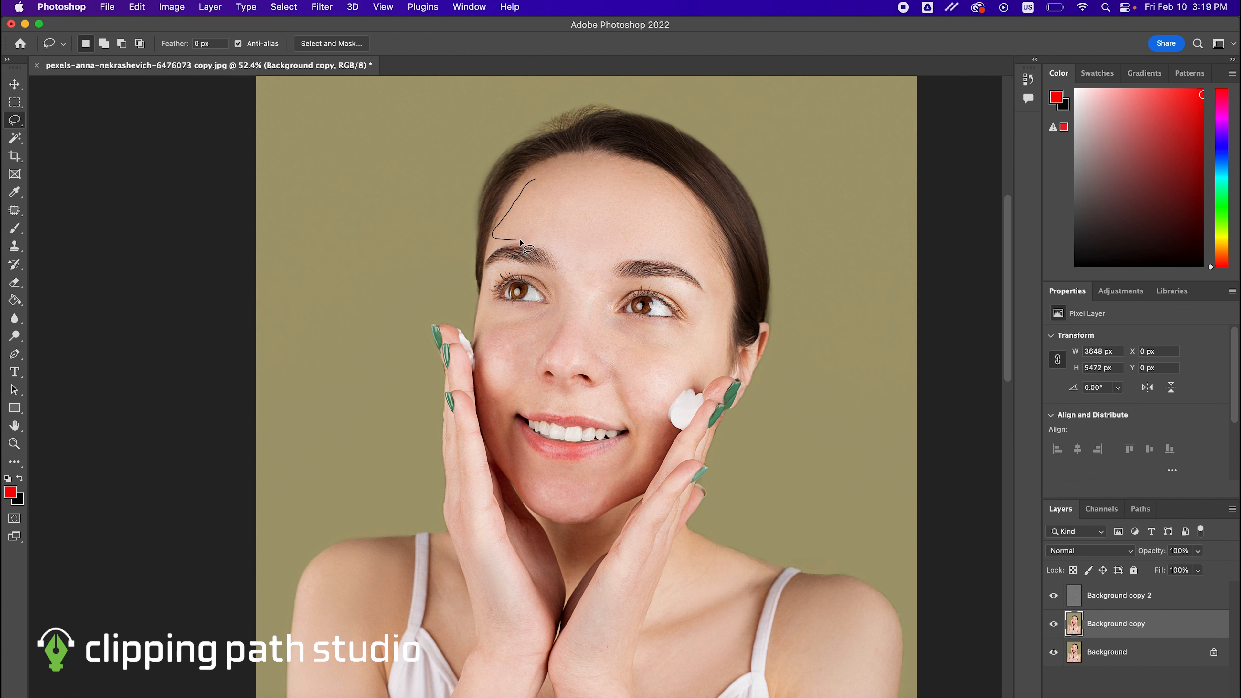
# Step: Lasso the forehead patch above the eyebrow farther from the visible ear and feather the selection
pyautogui.moveTo(541, 180); pyautogui.dragTo(541, 182)
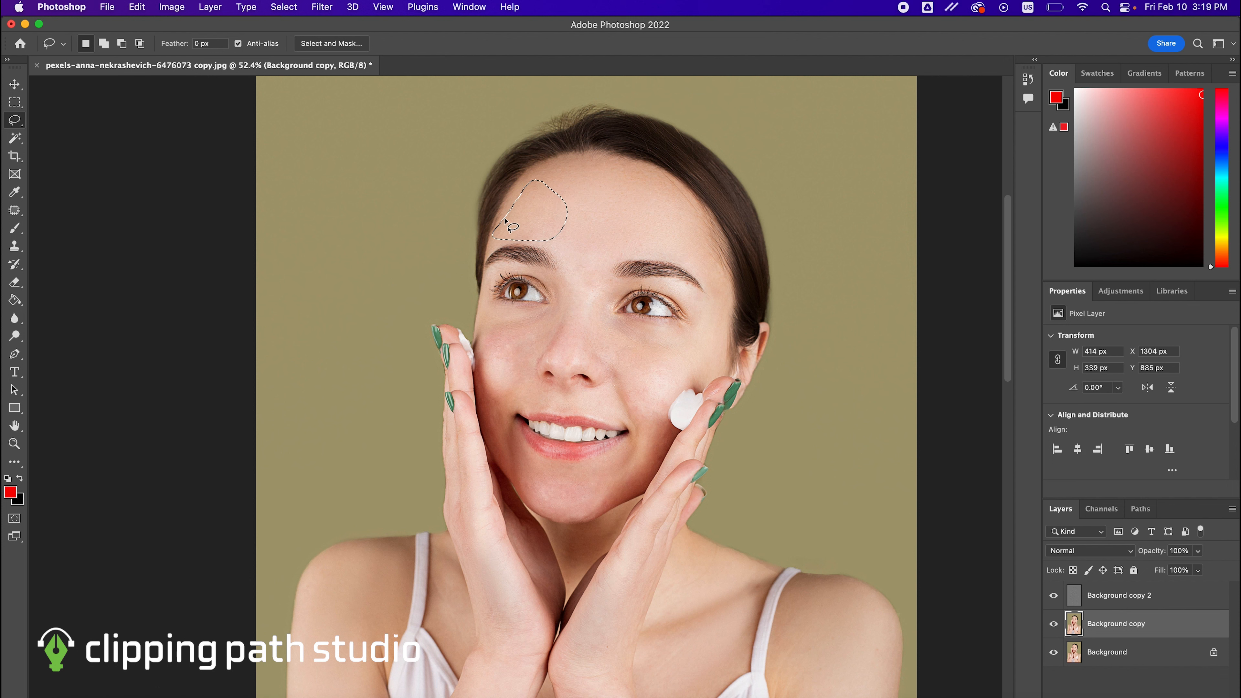
pyautogui.rightClick(536, 194)
pyautogui.click(566, 232)
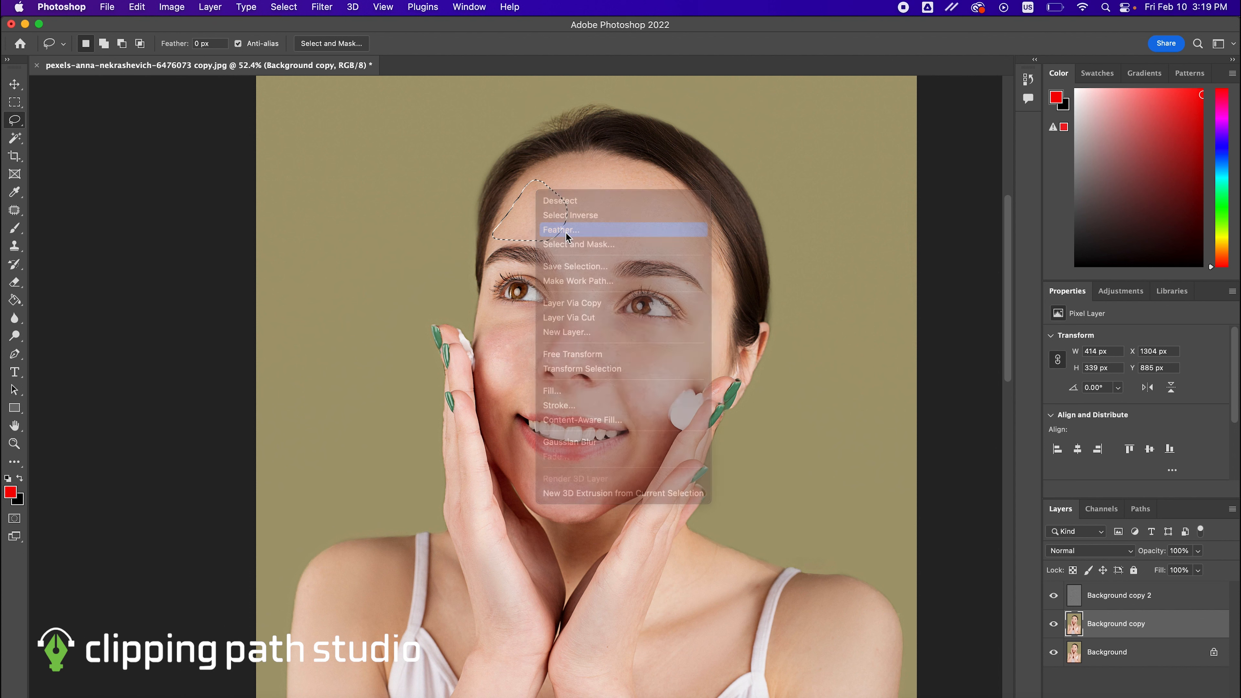
pyautogui.press('Return')
# Step: Apply a 33.1-pixel Gaussian Blur to the feathered patch above the eyebrow
pyautogui.click(322, 7)
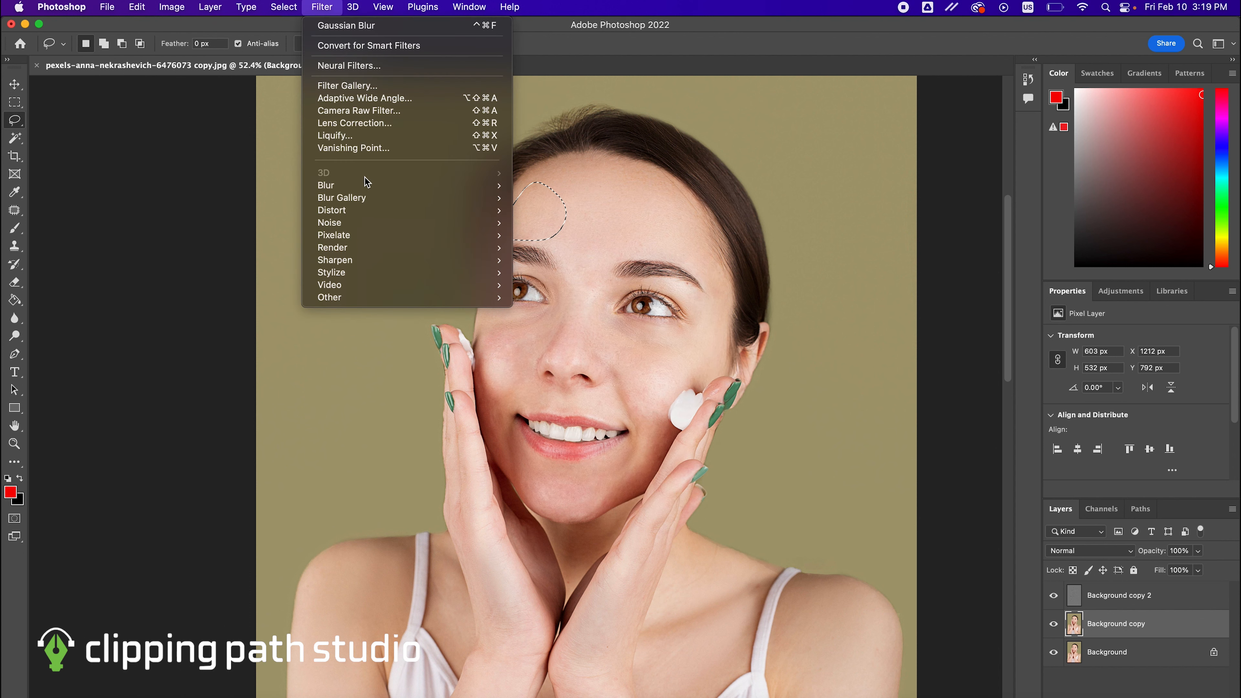
pyautogui.moveTo(464, 186)
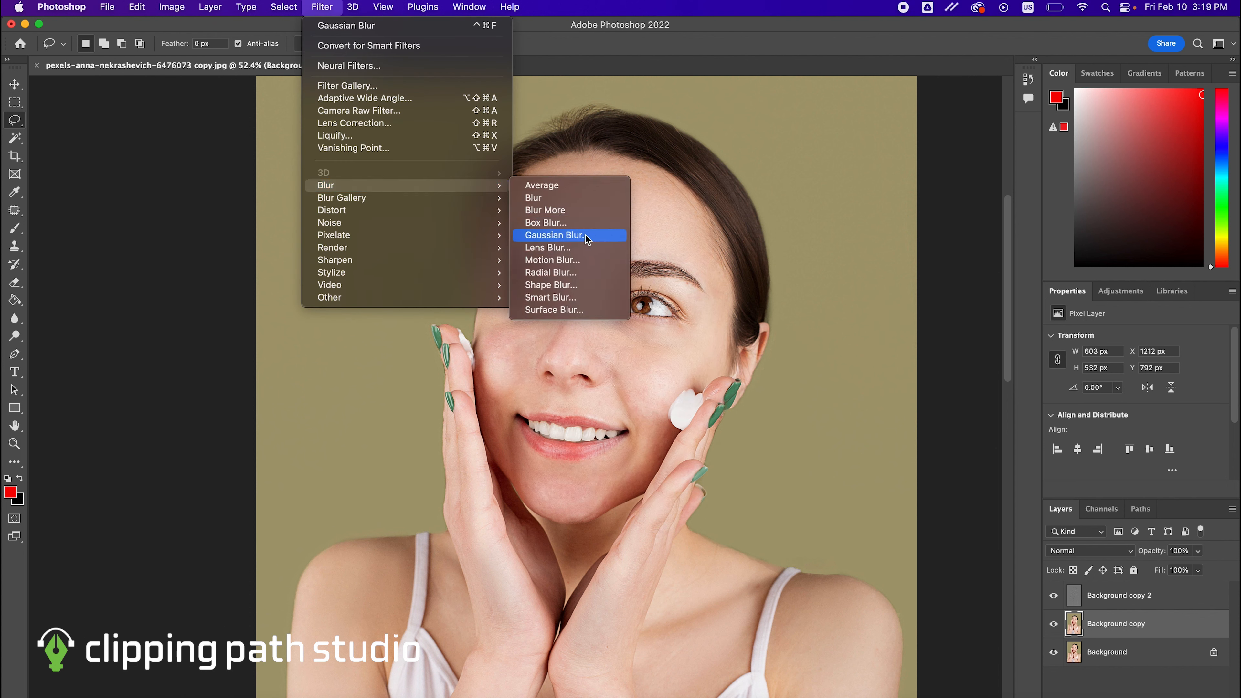
pyautogui.click(587, 236)
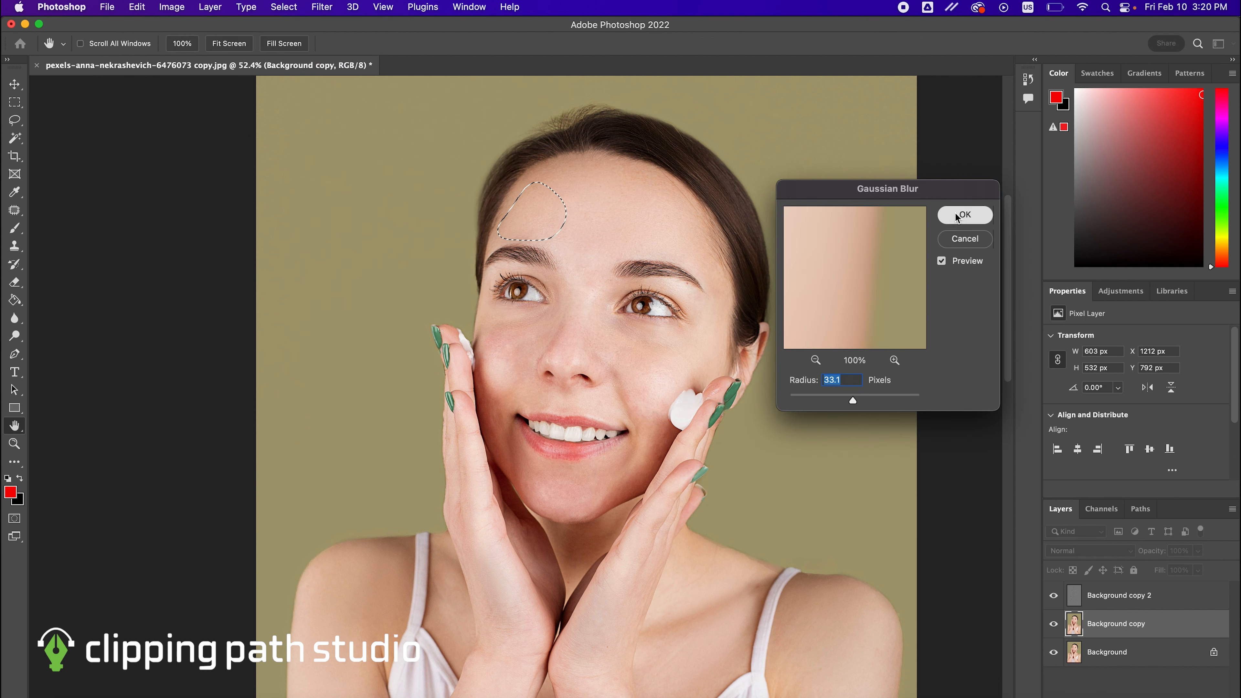
pyautogui.click(961, 215)
# Step: Lasso a patch at the middle of the forehead and the skin beneath the eye nearer the visible ear, feathering the selection
pyautogui.moveTo(578, 223)
pyautogui.mouseDown()
pyautogui.moveTo(592, 287)
pyautogui.moveTo(605, 232)
pyautogui.moveTo(579, 223)
pyautogui.mouseUp()
pyautogui.rightClick(590, 247)
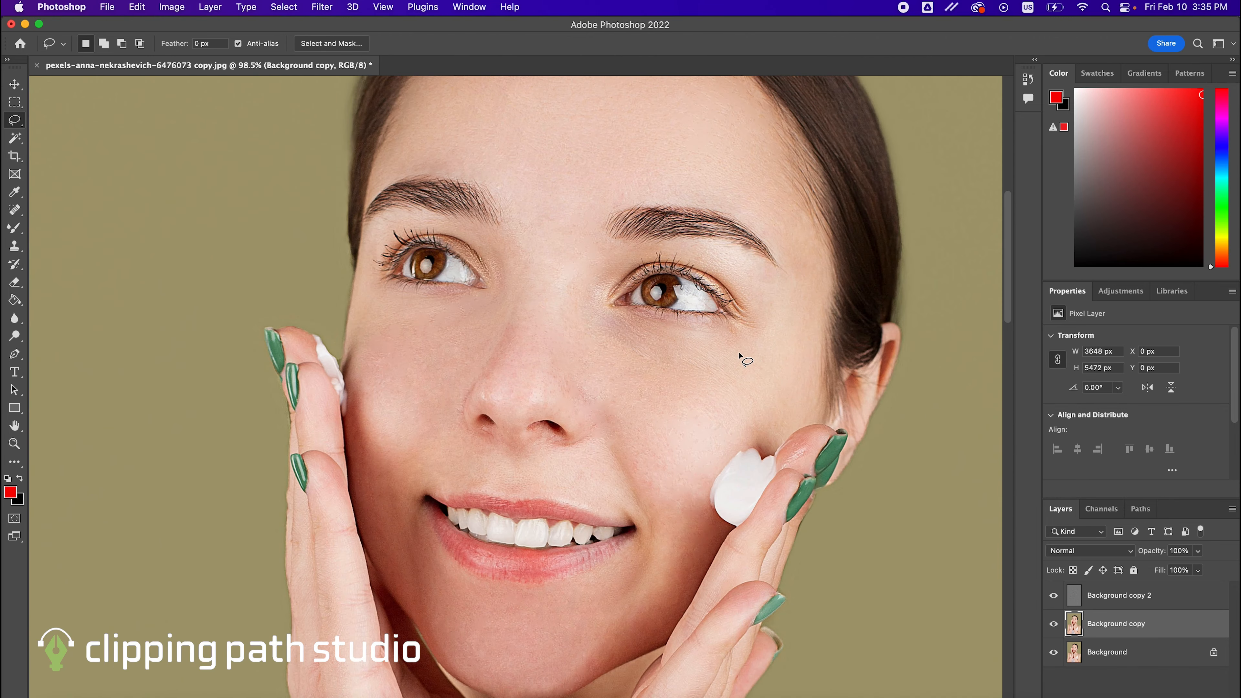
pyautogui.moveTo(740, 353)
pyautogui.mouseDown()
pyautogui.moveTo(640, 338)
pyautogui.moveTo(626, 363)
pyautogui.moveTo(681, 401)
pyautogui.moveTo(734, 403)
pyautogui.moveTo(774, 376)
pyautogui.mouseUp()
pyautogui.rightClick(729, 370)
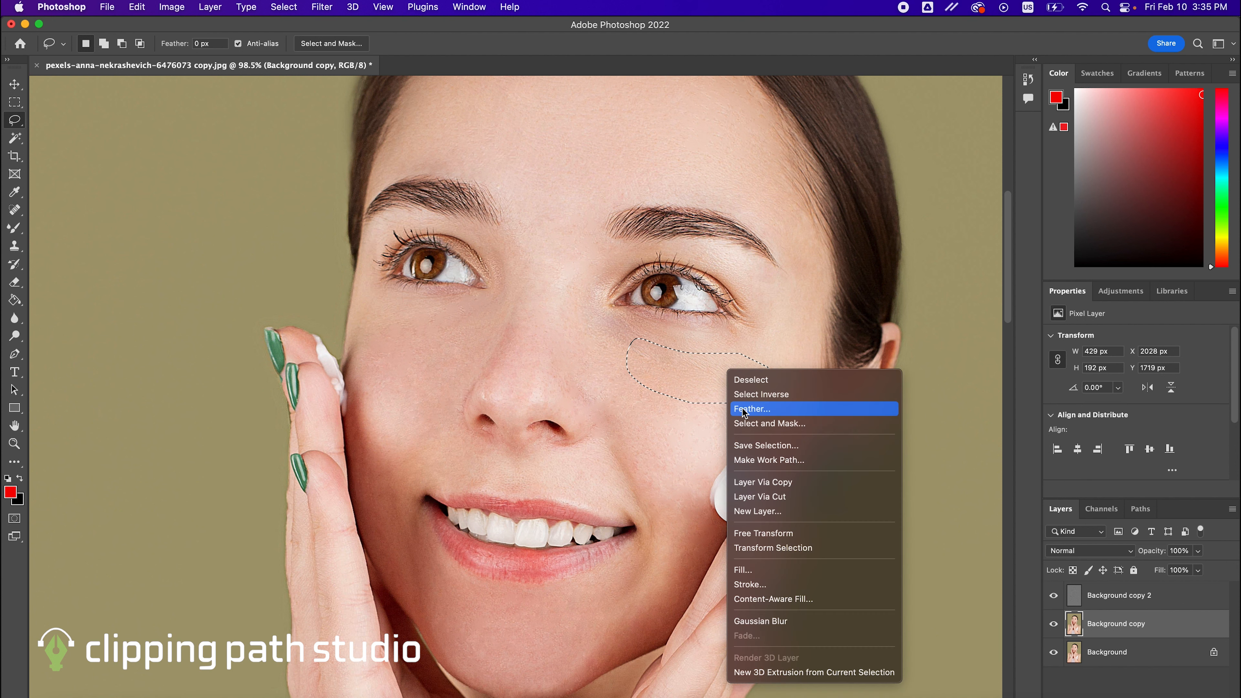
pyautogui.click(745, 409)
pyautogui.press('Return')
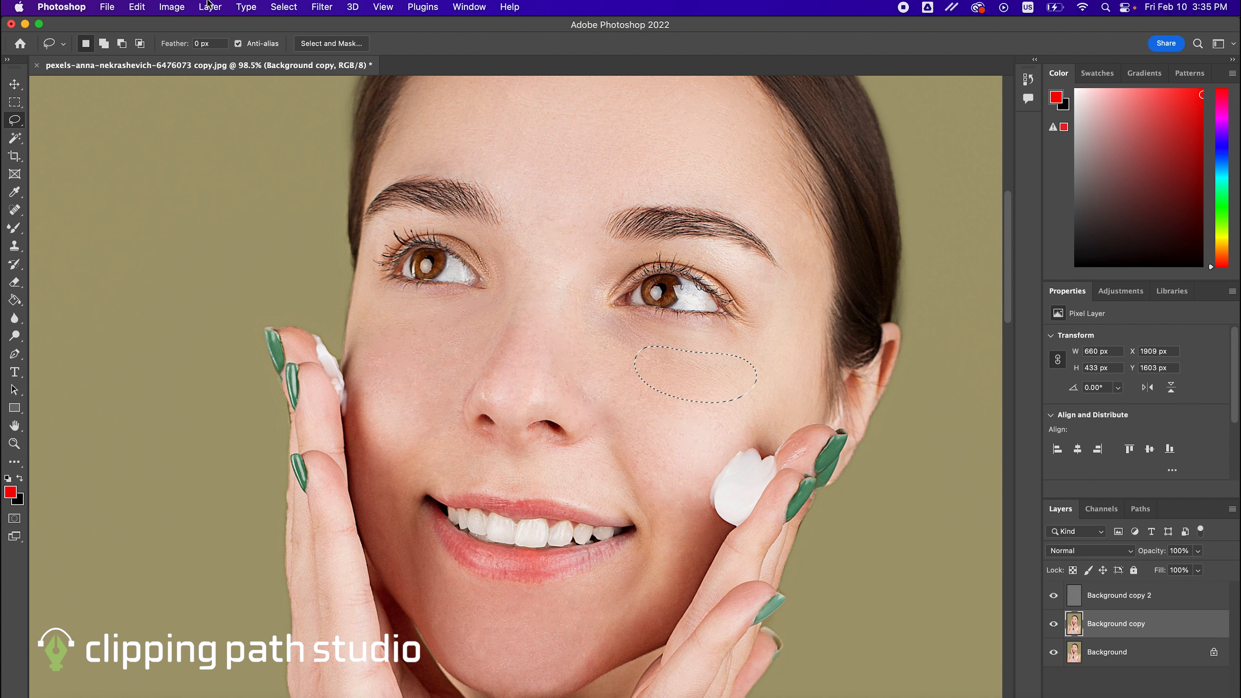
# Step: Blur the feathered skin beneath the eye to even its tone, and select the Background copy 2 layer
pyautogui.click(328, 4)
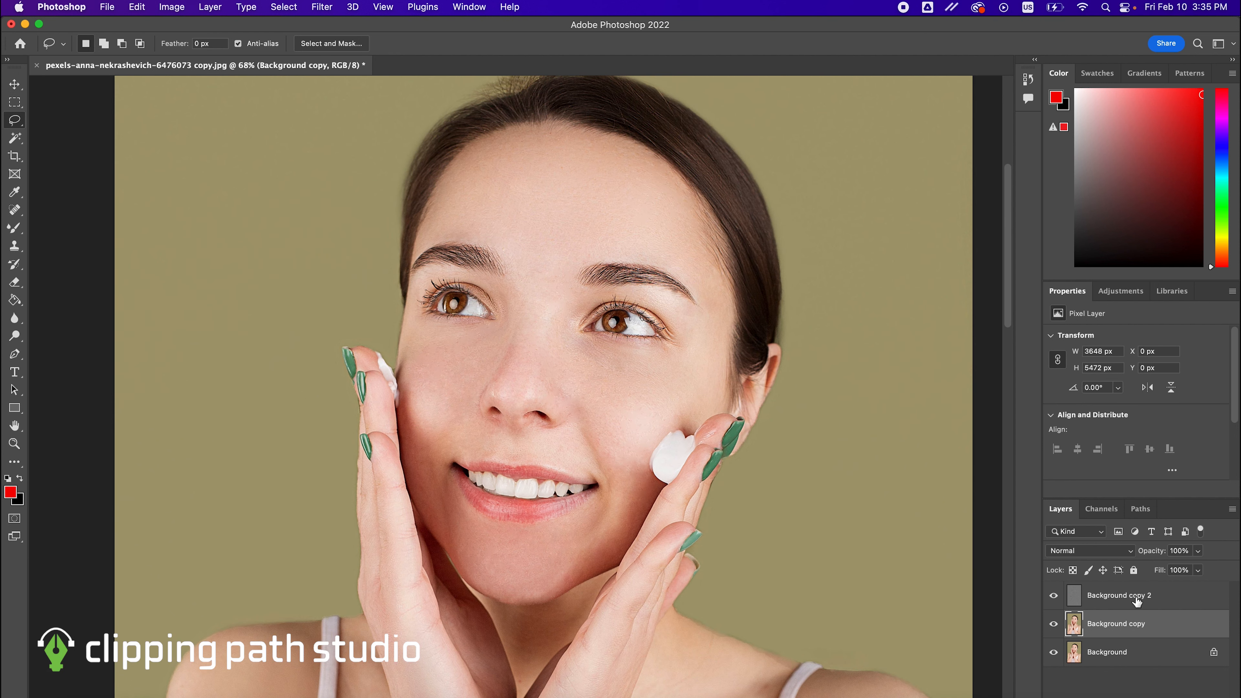
pyautogui.click(1136, 596)
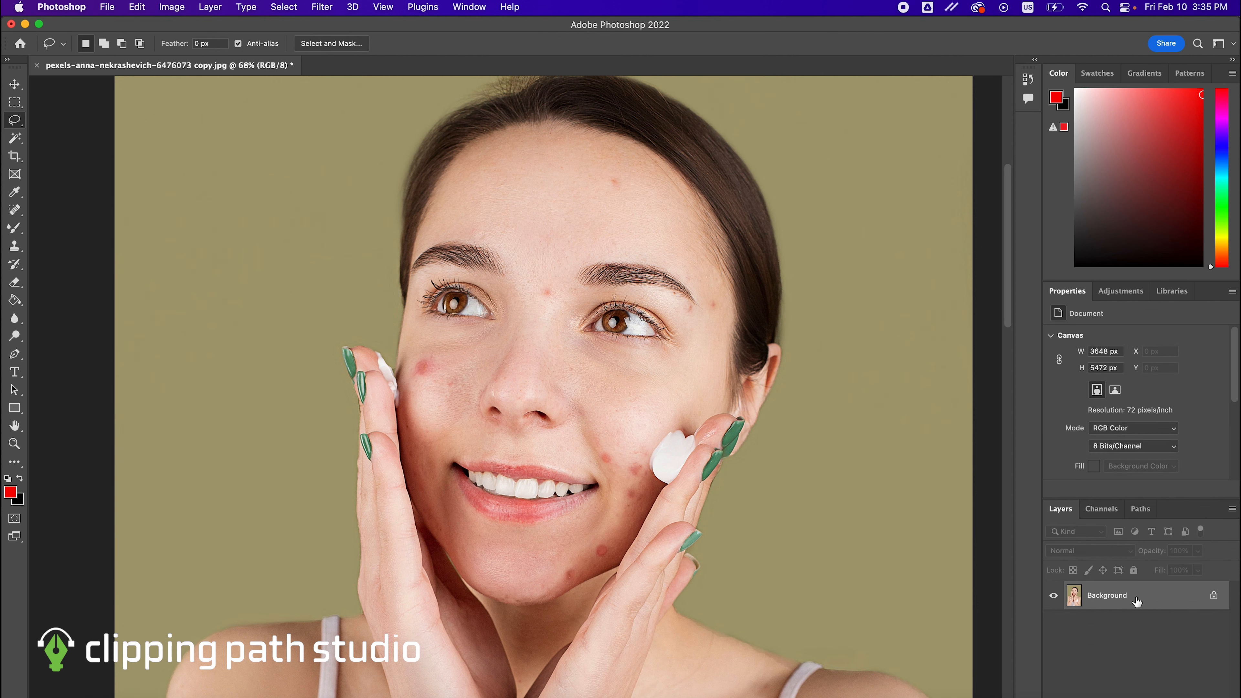